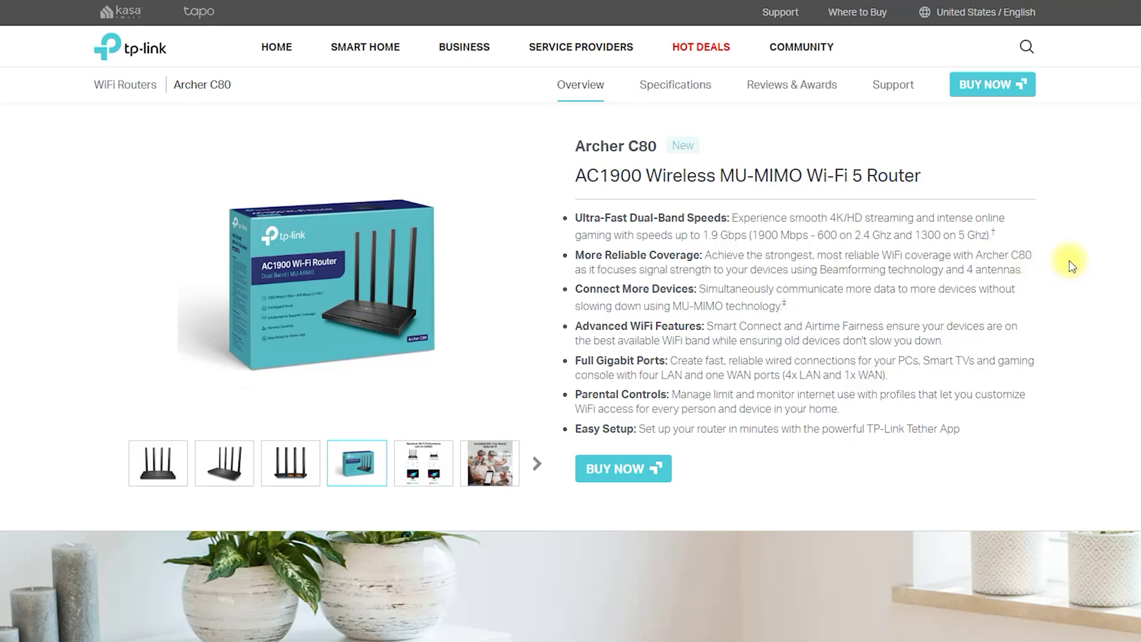
Scroll down through the TP-Link Archer C80 overview page.
{"action": "scroll", "coordinate": [1069, 262], "scroll_direction": "down", "scroll_amount": 8}
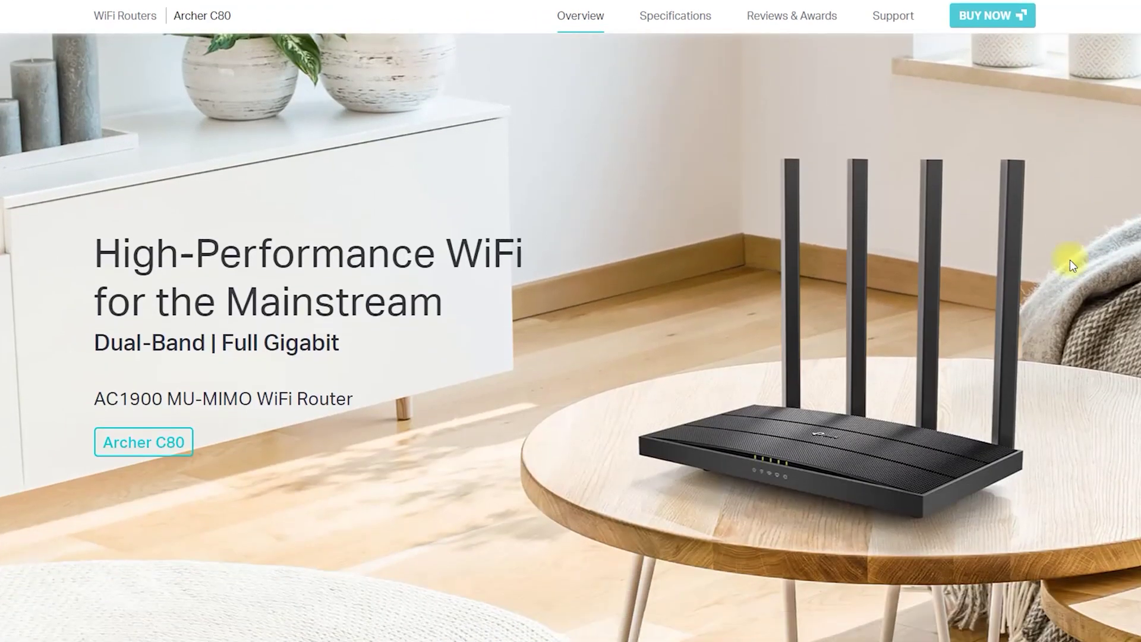
{"action": "scroll", "coordinate": [1069, 262], "scroll_direction": "down", "scroll_amount": 5}
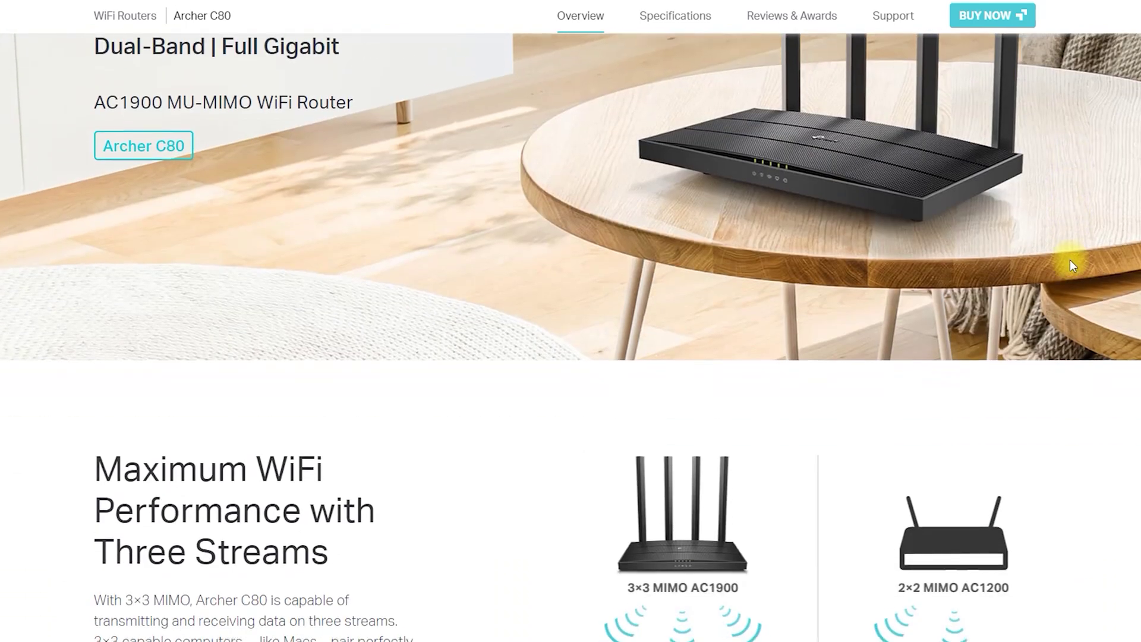
{"action": "scroll", "coordinate": [1070, 261], "scroll_direction": "down", "scroll_amount": 5}
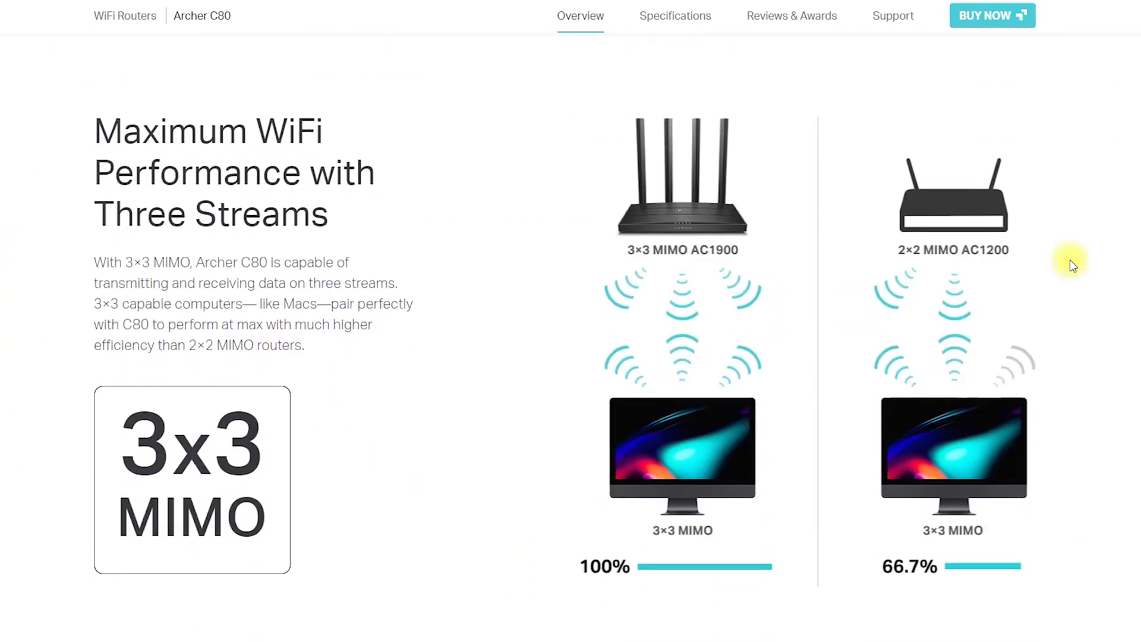
{"action": "scroll", "coordinate": [1073, 265], "scroll_direction": "down", "scroll_amount": 12}
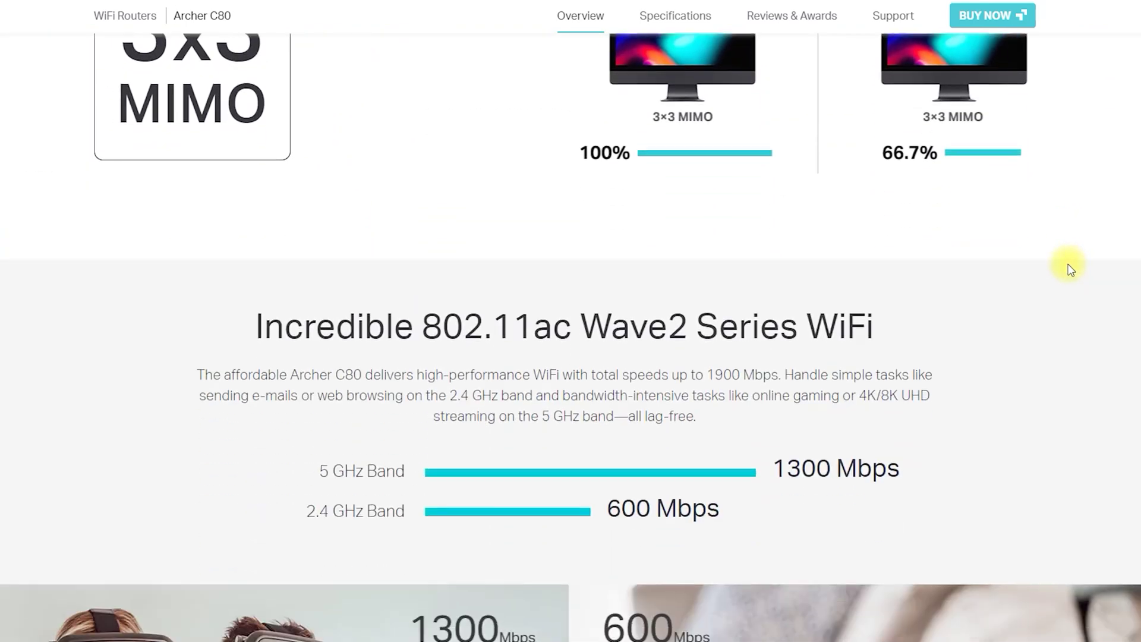
{"action": "scroll", "coordinate": [1068, 265], "scroll_direction": "down", "scroll_amount": 10}
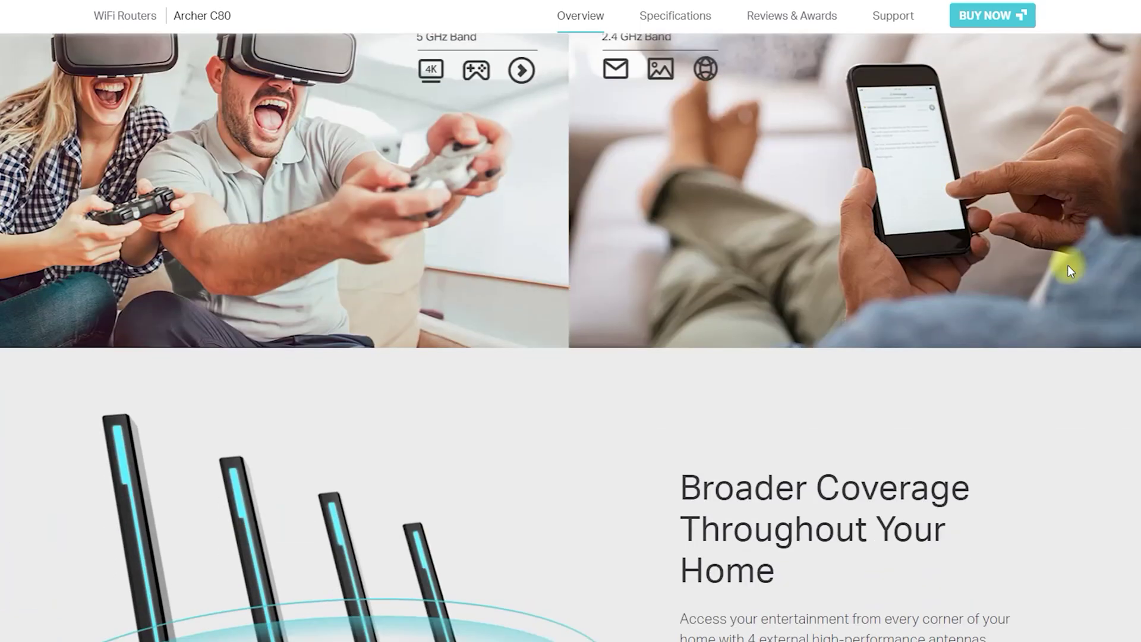
{"action": "scroll", "coordinate": [1069, 271], "scroll_direction": "down", "scroll_amount": 16}
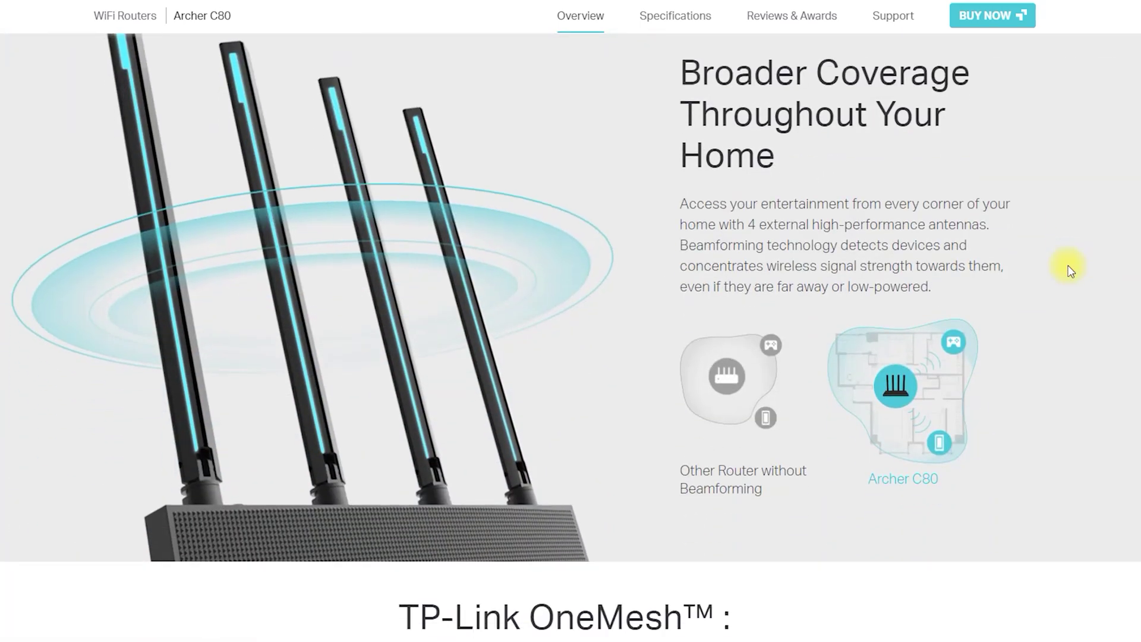
{"action": "scroll", "coordinate": [1068, 268], "scroll_direction": "down", "scroll_amount": 4}
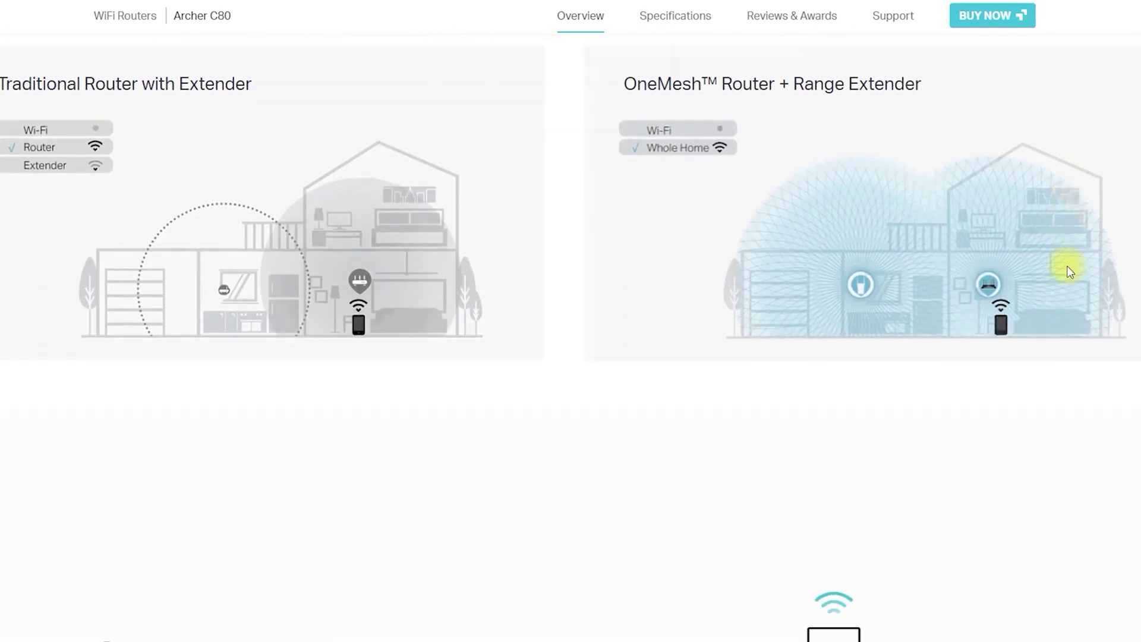
{"action": "scroll", "coordinate": [1068, 271], "scroll_direction": "down", "scroll_amount": 7}
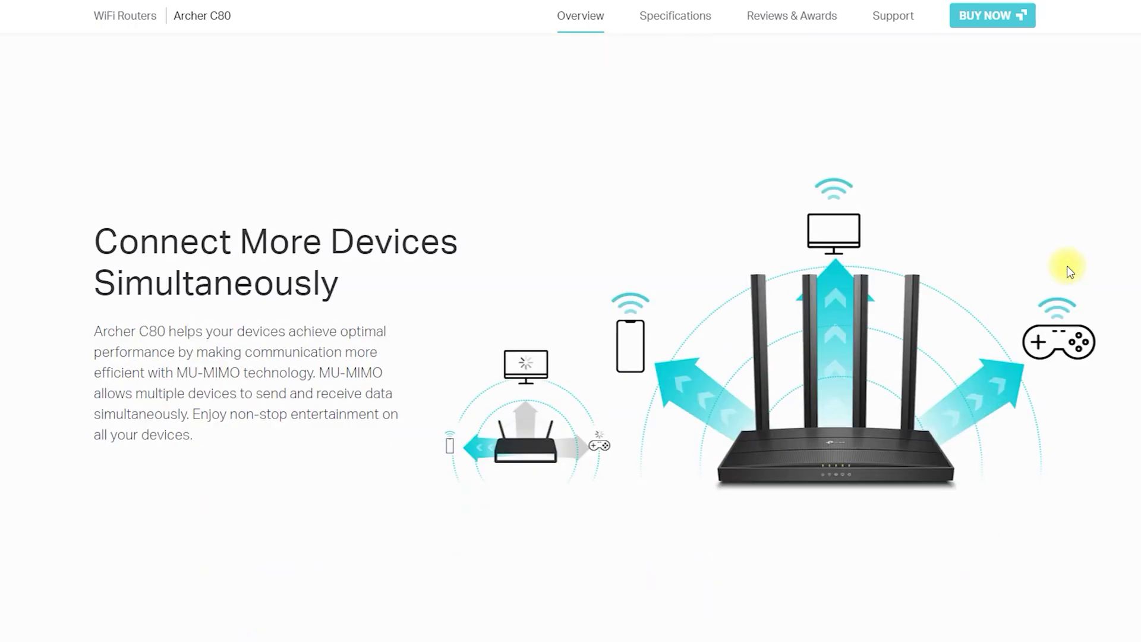
{"action": "scroll", "coordinate": [1082, 260], "scroll_direction": "down", "scroll_amount": 11}
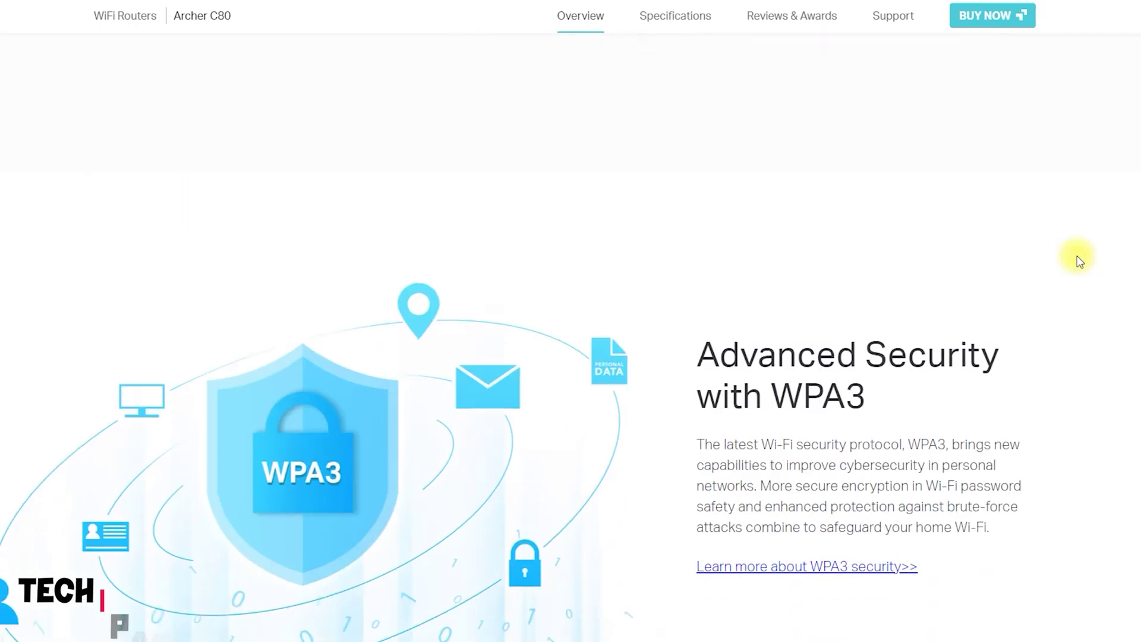
{"action": "scroll", "coordinate": [1079, 261], "scroll_direction": "down", "scroll_amount": 10}
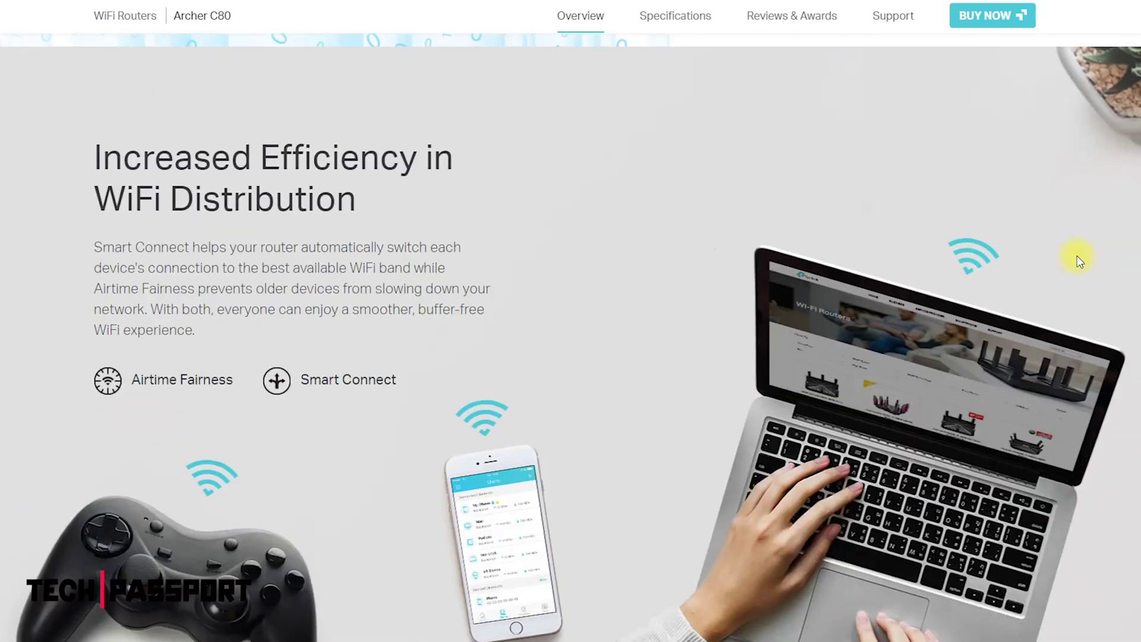
On the PC House BD listing, circle the ৳ 6,190 price in red.
{"action": "scroll", "coordinate": [1079, 262], "scroll_direction": "down", "scroll_amount": 8}
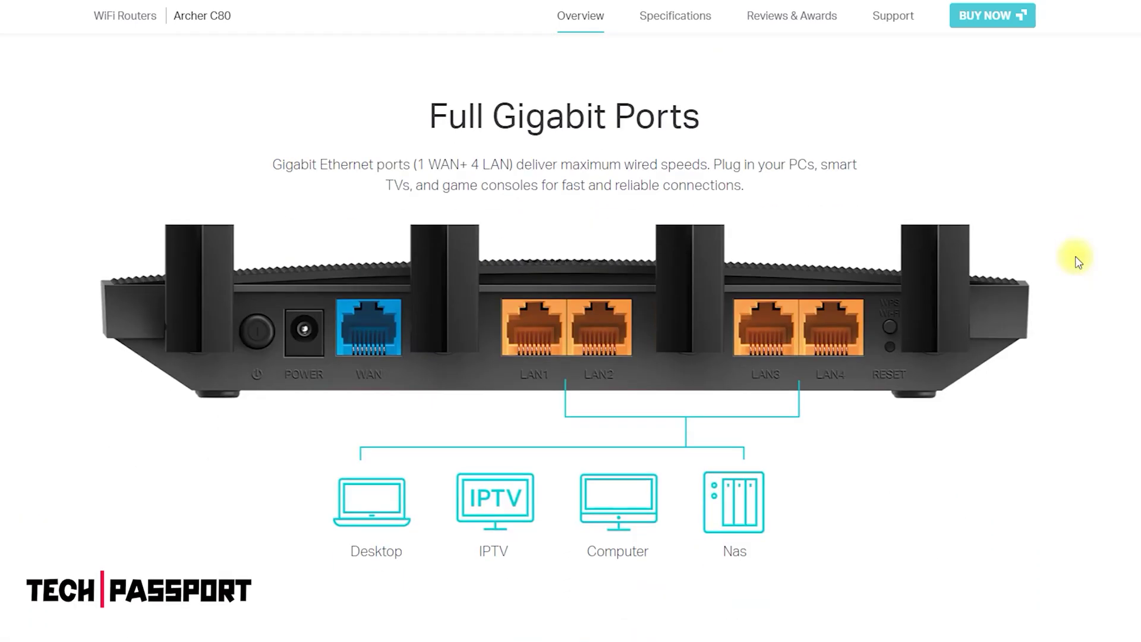
{"action": "scroll", "coordinate": [1078, 262], "scroll_direction": "down", "scroll_amount": 12}
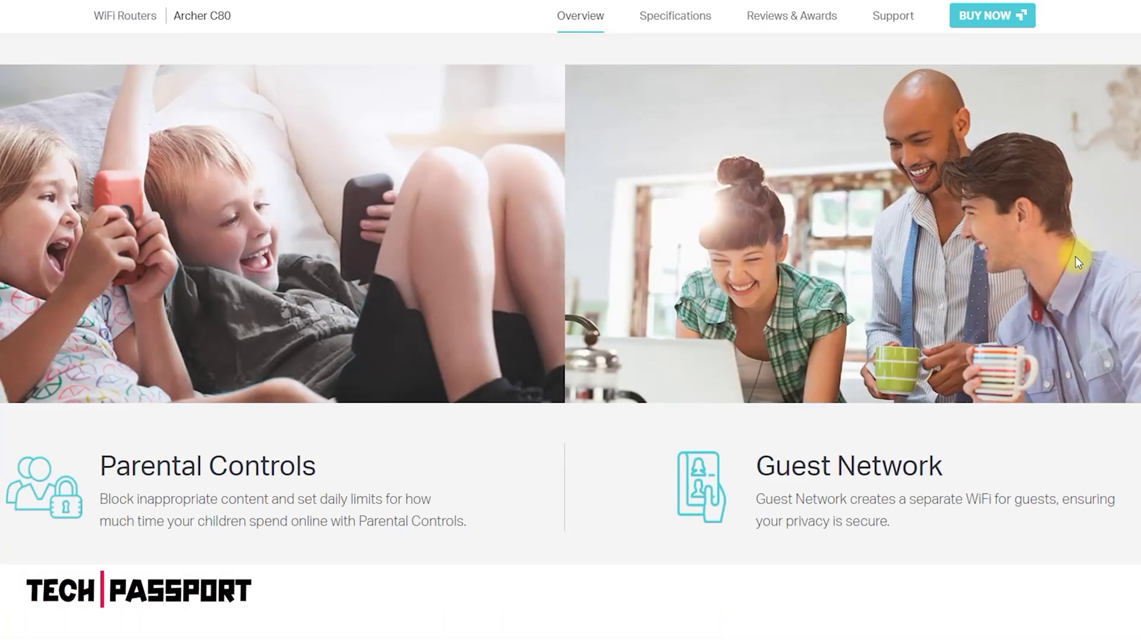
{"action": "scroll", "coordinate": [1076, 257], "scroll_direction": "down", "scroll_amount": 10}
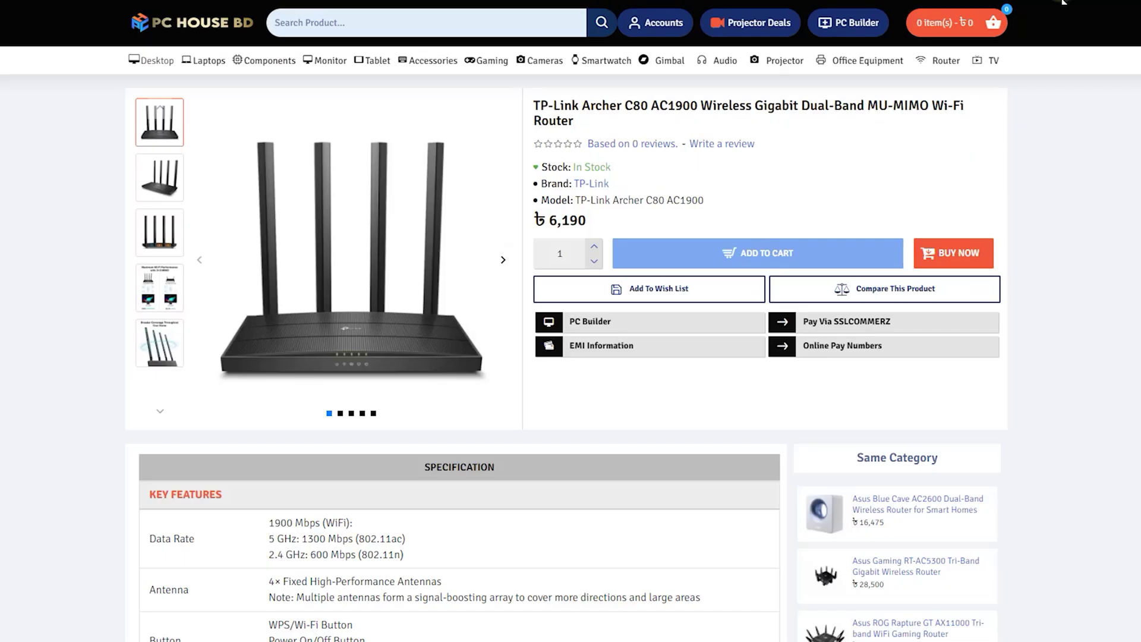
{"action": "left_click_drag", "start_coordinate": [602, 233], "coordinate": [548, 199]}
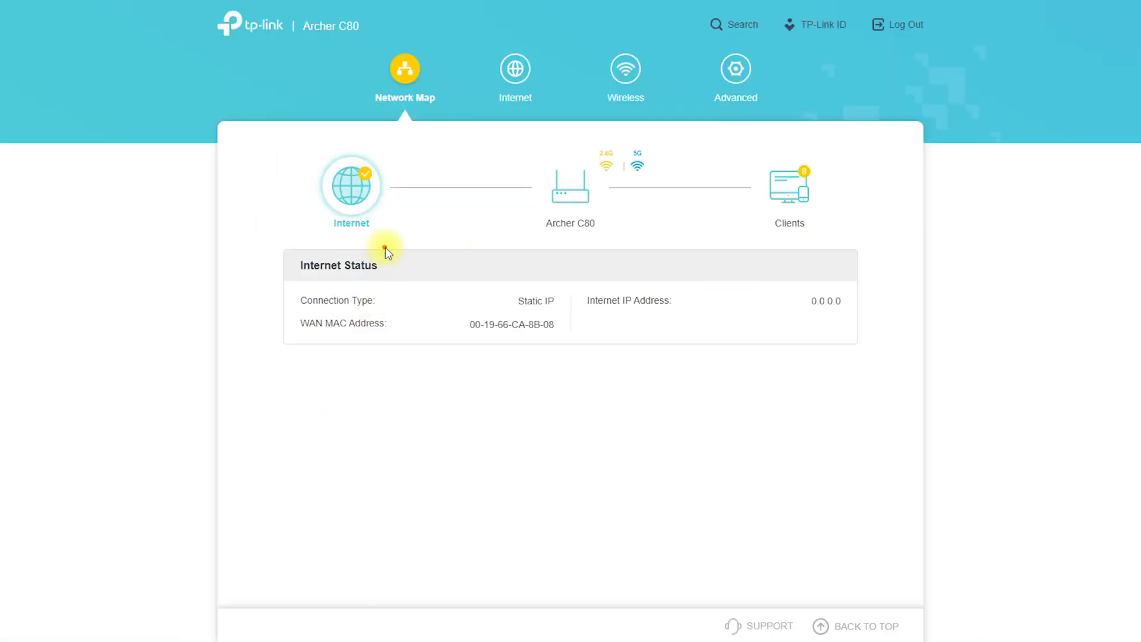
Draw the Internet→router→Clients arrows, circle the 2.4G/5G bands, underline Static IP, then clear everything.
{"action": "mouse_move", "coordinate": [385, 247]}
{"action": "left_mouse_down"}
{"action": "mouse_move", "coordinate": [392, 172]}
{"action": "mouse_move", "coordinate": [369, 238]}
{"action": "mouse_move", "coordinate": [549, 215]}
{"action": "left_mouse_up"}
{"action": "left_click_drag", "start_coordinate": [549, 217], "coordinate": [488, 237]}
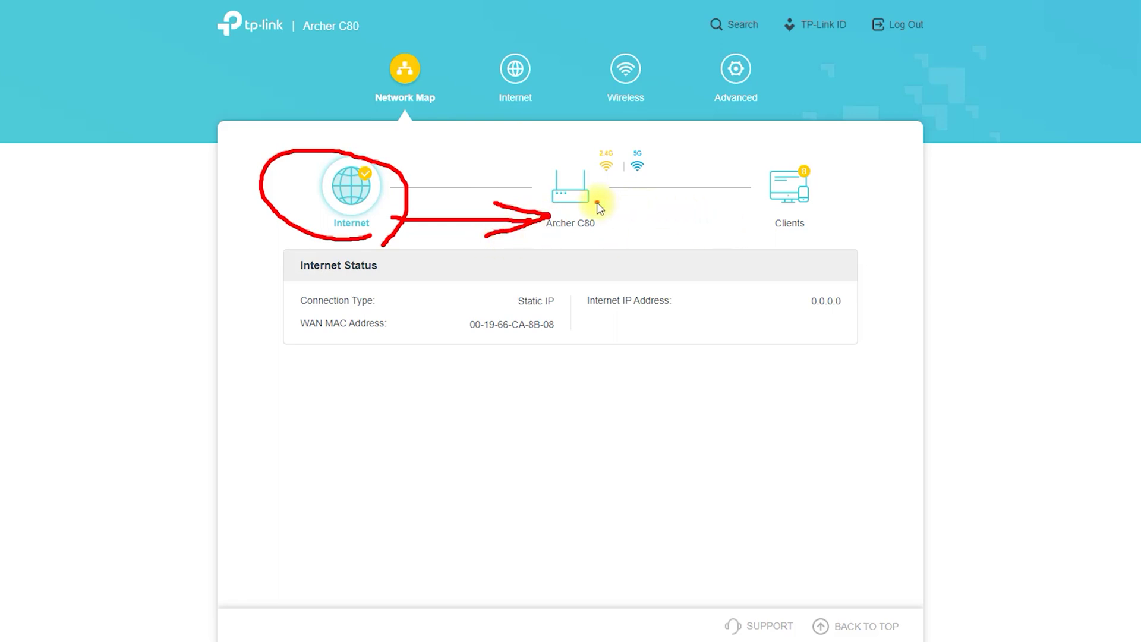
{"action": "left_click_drag", "start_coordinate": [595, 202], "coordinate": [738, 205]}
{"action": "left_click_drag", "start_coordinate": [739, 207], "coordinate": [716, 226]}
{"action": "mouse_move", "coordinate": [653, 180]}
{"action": "left_mouse_down"}
{"action": "mouse_move", "coordinate": [653, 160]}
{"action": "mouse_move", "coordinate": [592, 146]}
{"action": "left_mouse_up"}
{"action": "mouse_move", "coordinate": [519, 315]}
{"action": "left_mouse_down"}
{"action": "mouse_move", "coordinate": [564, 310]}
{"action": "mouse_move", "coordinate": [515, 314]}
{"action": "left_mouse_up"}
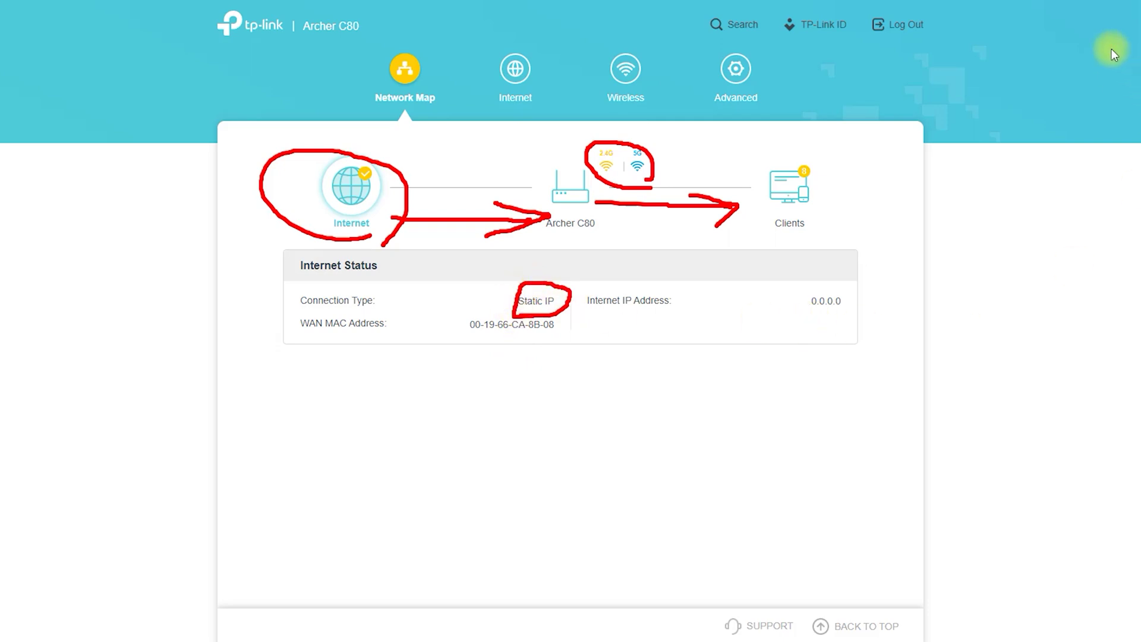
{"action": "key", "text": "Escape"}
On the Internet page, switch the connection type to Dynamic IP and view the MAC address options.
{"action": "left_click", "coordinate": [527, 73]}
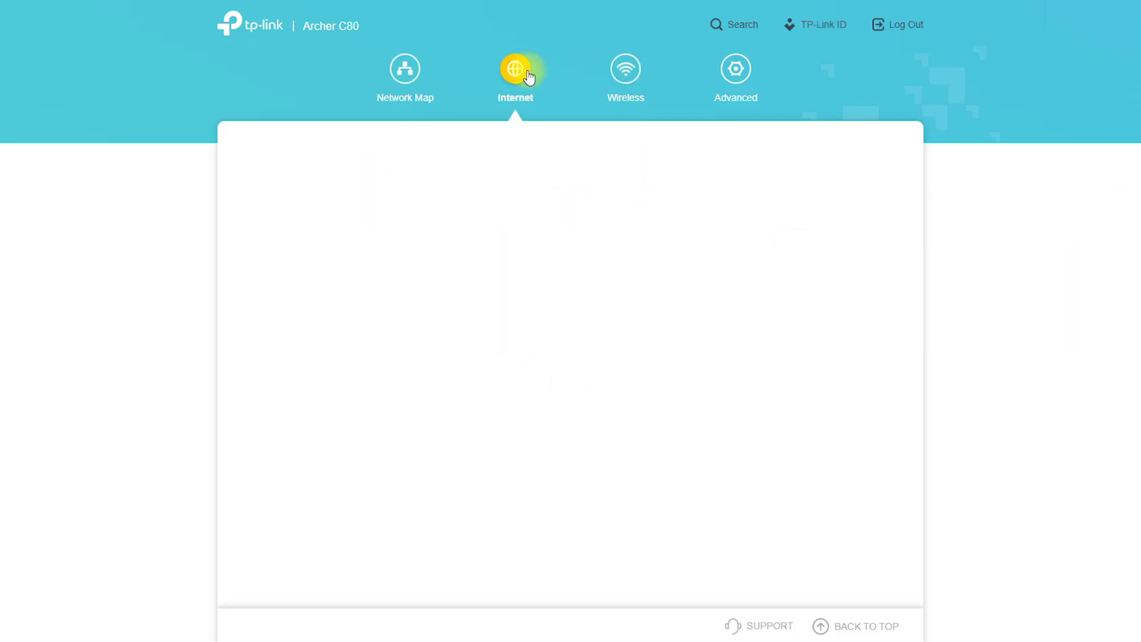
{"action": "left_click", "coordinate": [671, 222]}
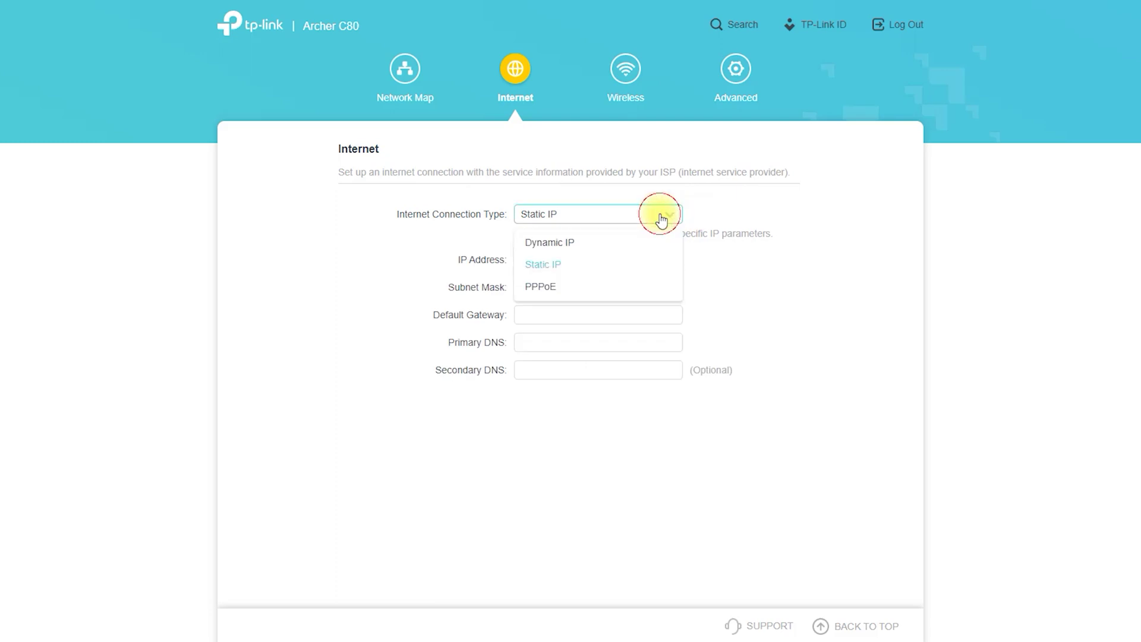
{"action": "left_click", "coordinate": [656, 242]}
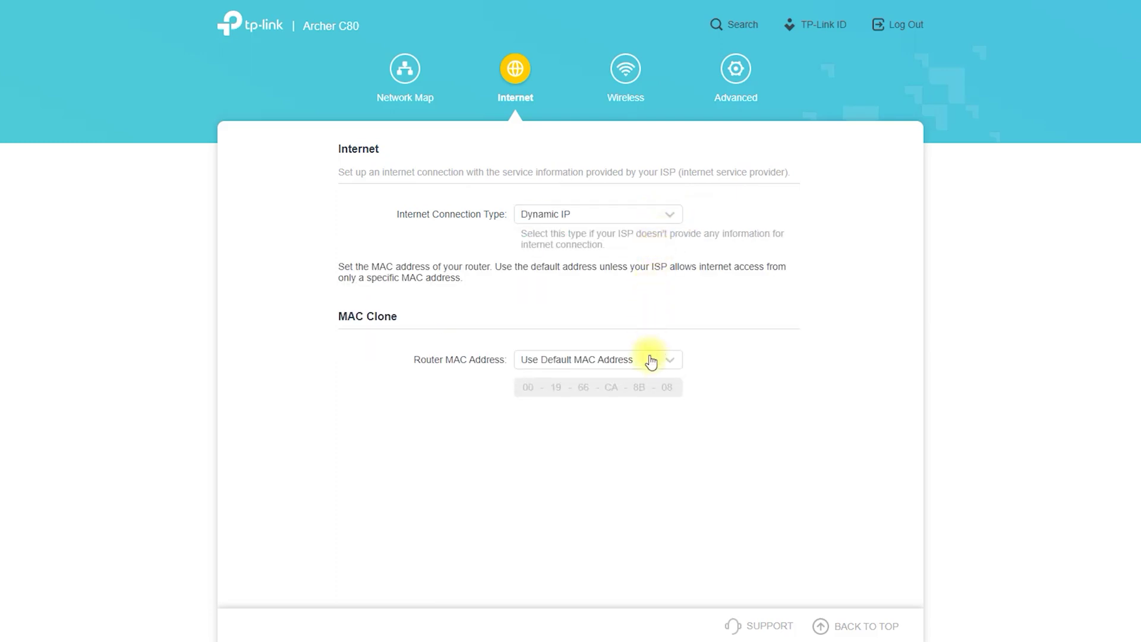
{"action": "left_click", "coordinate": [650, 364]}
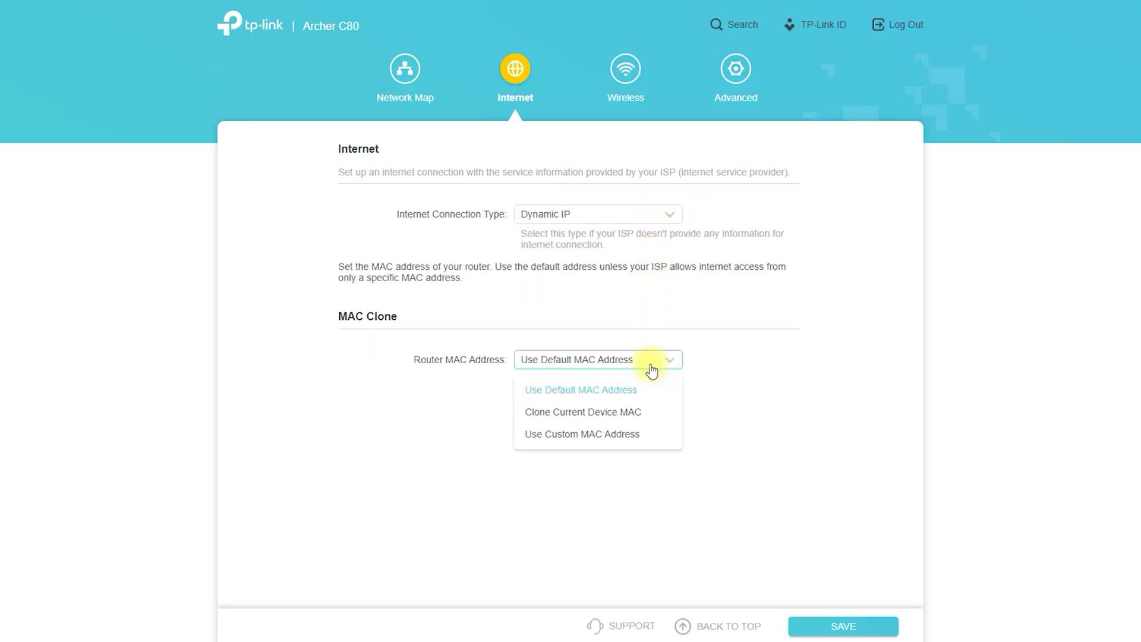
{"action": "left_click", "coordinate": [784, 326]}
Circle the Internet and MAC Clone headings and mark the Router MAC Address setting.
{"action": "mouse_move", "coordinate": [395, 163]}
{"action": "left_mouse_down"}
{"action": "mouse_move", "coordinate": [395, 127]}
{"action": "mouse_move", "coordinate": [392, 160]}
{"action": "left_mouse_up"}
{"action": "mouse_move", "coordinate": [396, 336]}
{"action": "left_mouse_down"}
{"action": "mouse_move", "coordinate": [368, 287]}
{"action": "mouse_move", "coordinate": [372, 352]}
{"action": "mouse_move", "coordinate": [443, 368]}
{"action": "left_mouse_up"}
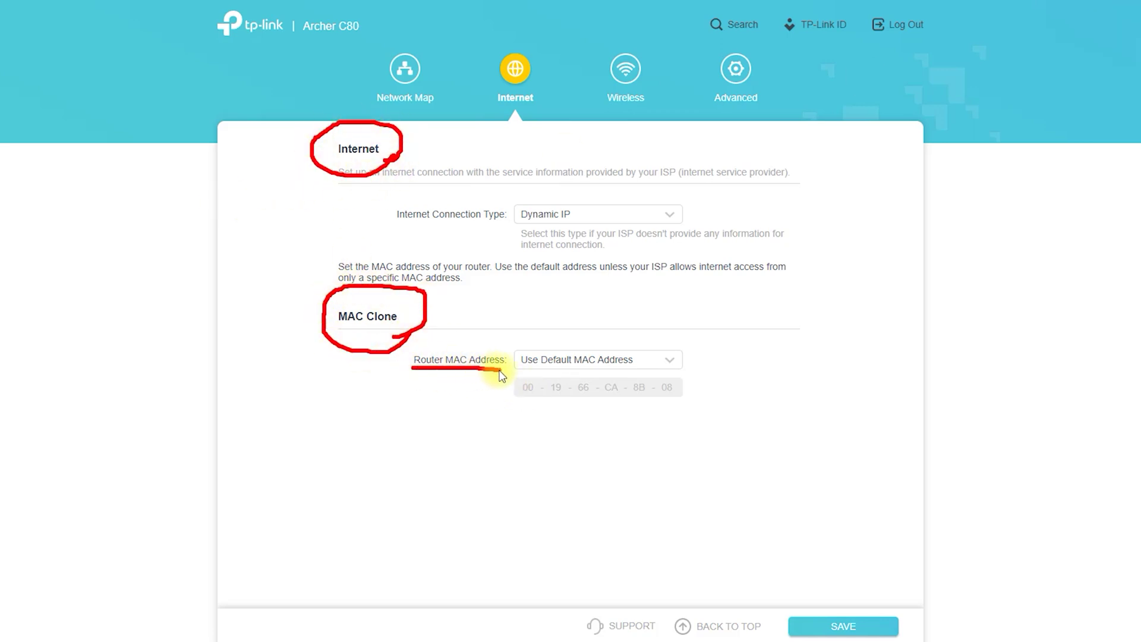
{"action": "left_click", "coordinate": [677, 312]}
Cycle the connection type through Static IP, PPPoE, L2TP and PPTP, then go to Wireless.
{"action": "left_click", "coordinate": [667, 215]}
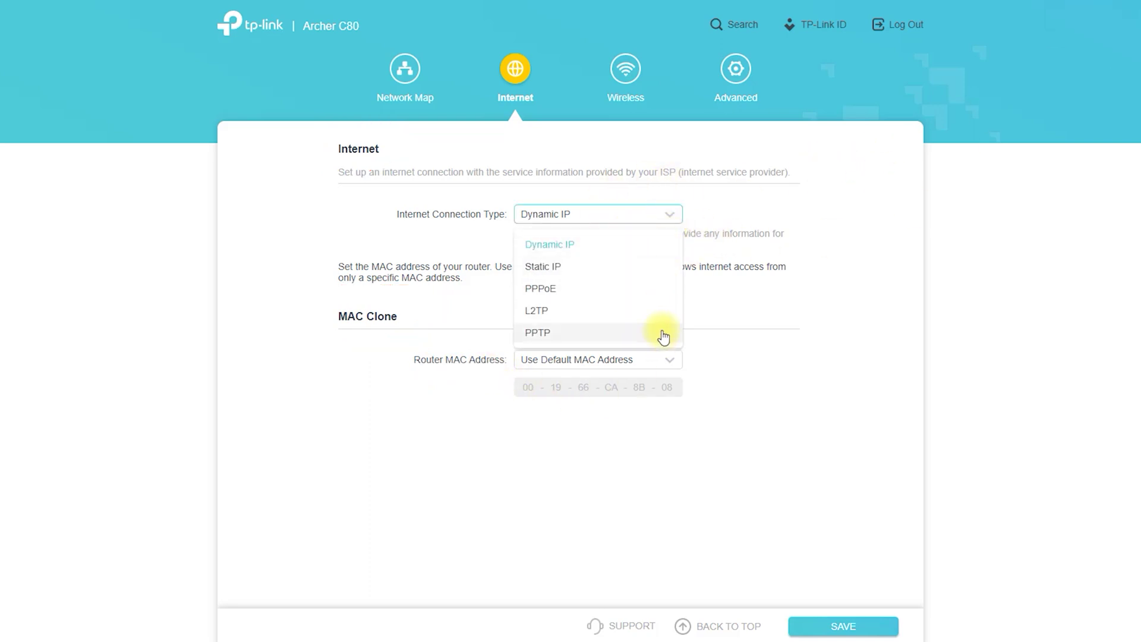
{"action": "left_click", "coordinate": [675, 269]}
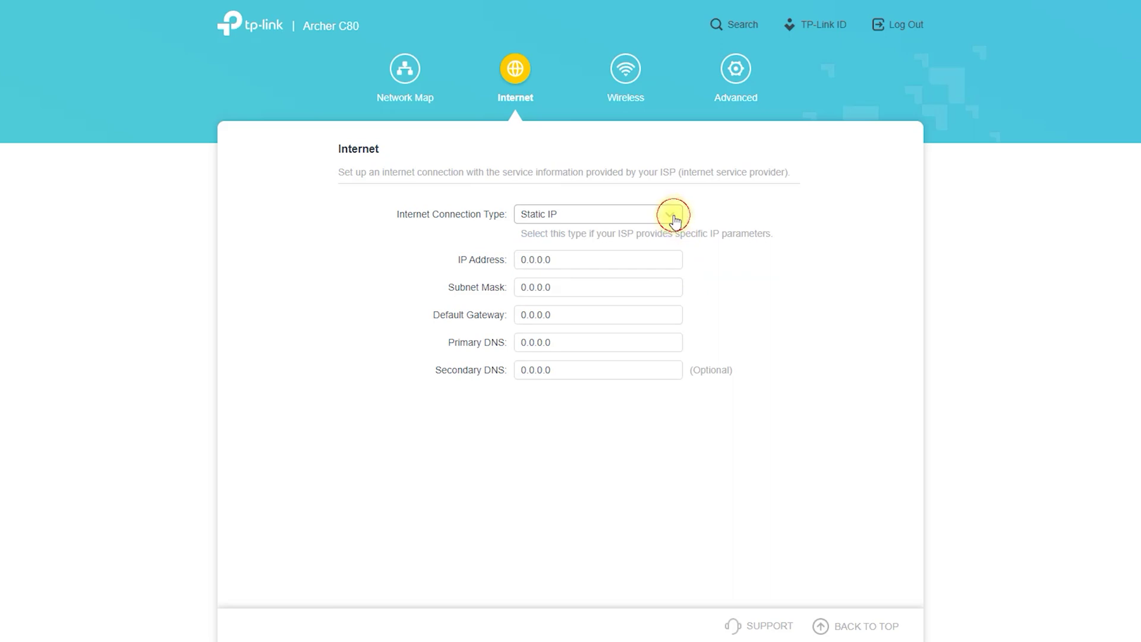
{"action": "left_click", "coordinate": [674, 220]}
{"action": "left_click", "coordinate": [652, 288]}
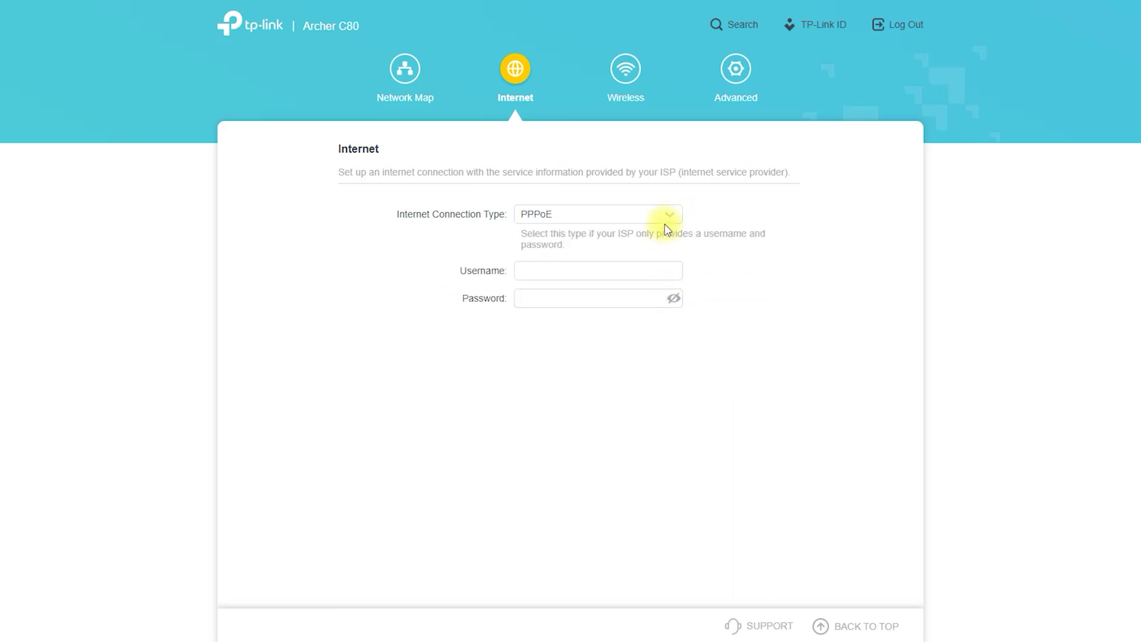
{"action": "left_click", "coordinate": [668, 218]}
{"action": "left_click", "coordinate": [638, 308]}
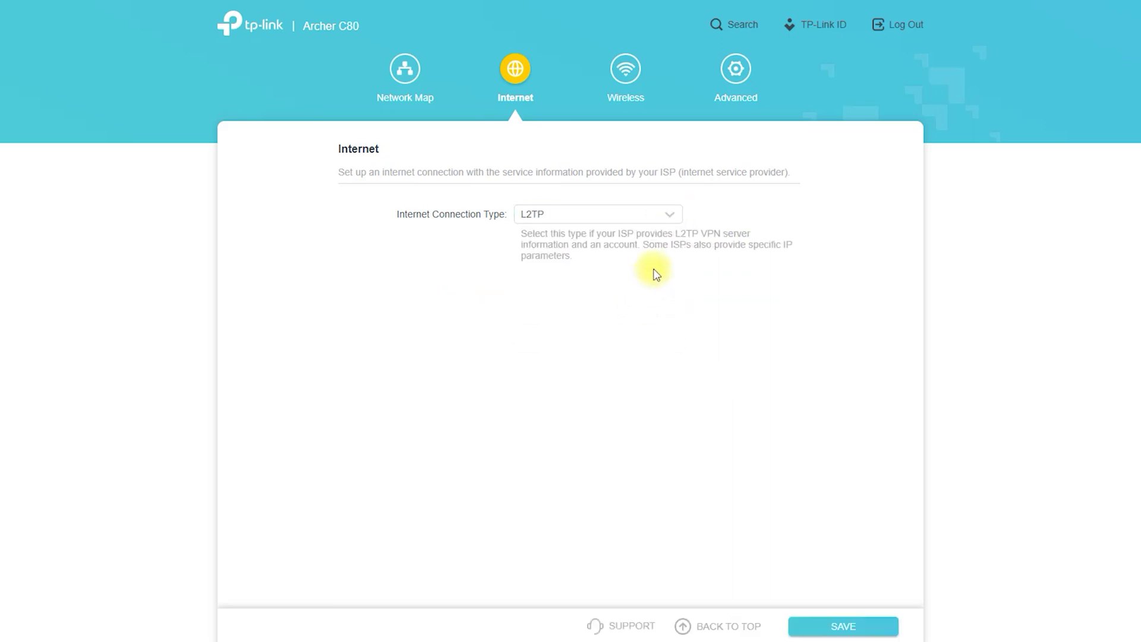
{"action": "left_click", "coordinate": [658, 219]}
{"action": "left_click", "coordinate": [636, 331]}
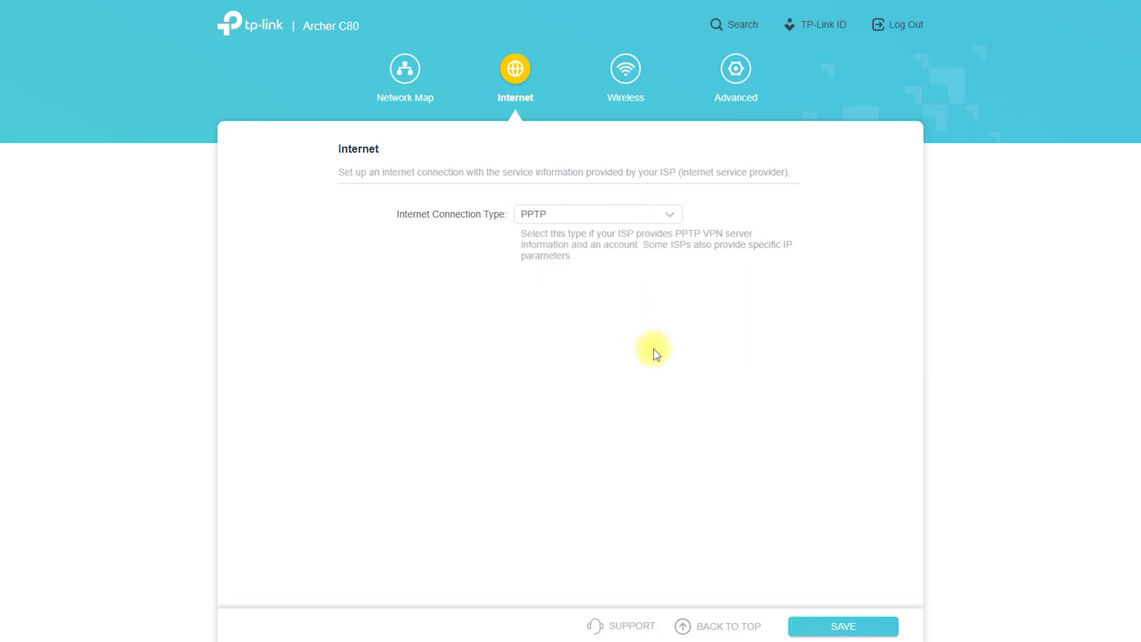
{"action": "left_click", "coordinate": [625, 67]}
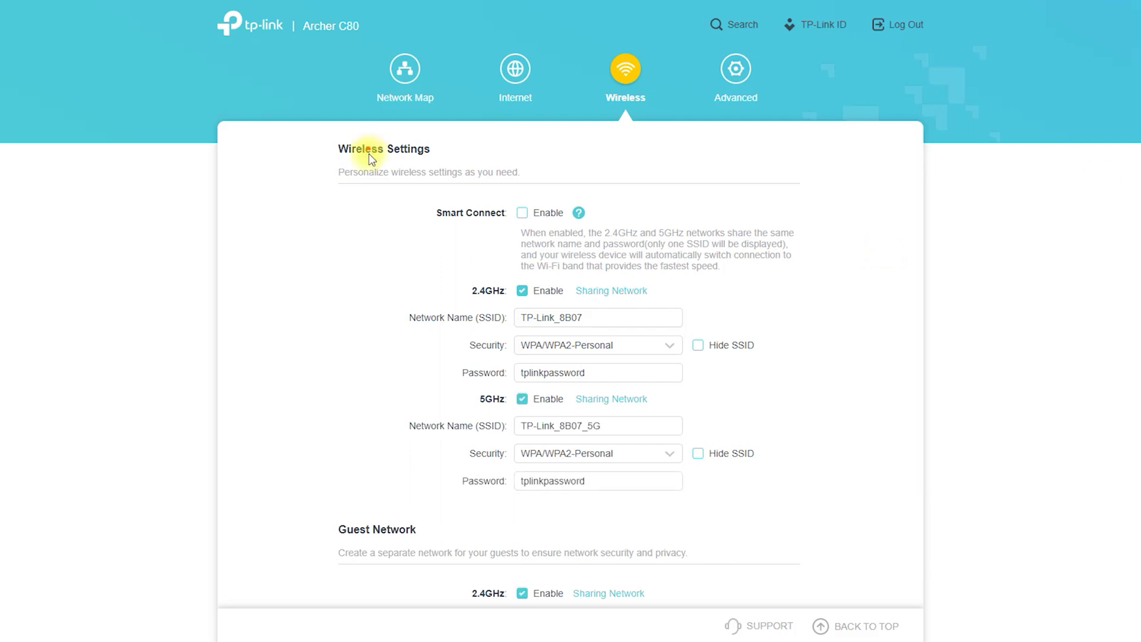
Mark the Wireless Settings heading, Smart Connect, both band labels and the 5GHz name, then clear.
{"action": "mouse_move", "coordinate": [443, 145]}
{"action": "left_mouse_down"}
{"action": "mouse_move", "coordinate": [338, 128]}
{"action": "mouse_move", "coordinate": [428, 158]}
{"action": "mouse_move", "coordinate": [396, 172]}
{"action": "left_mouse_up"}
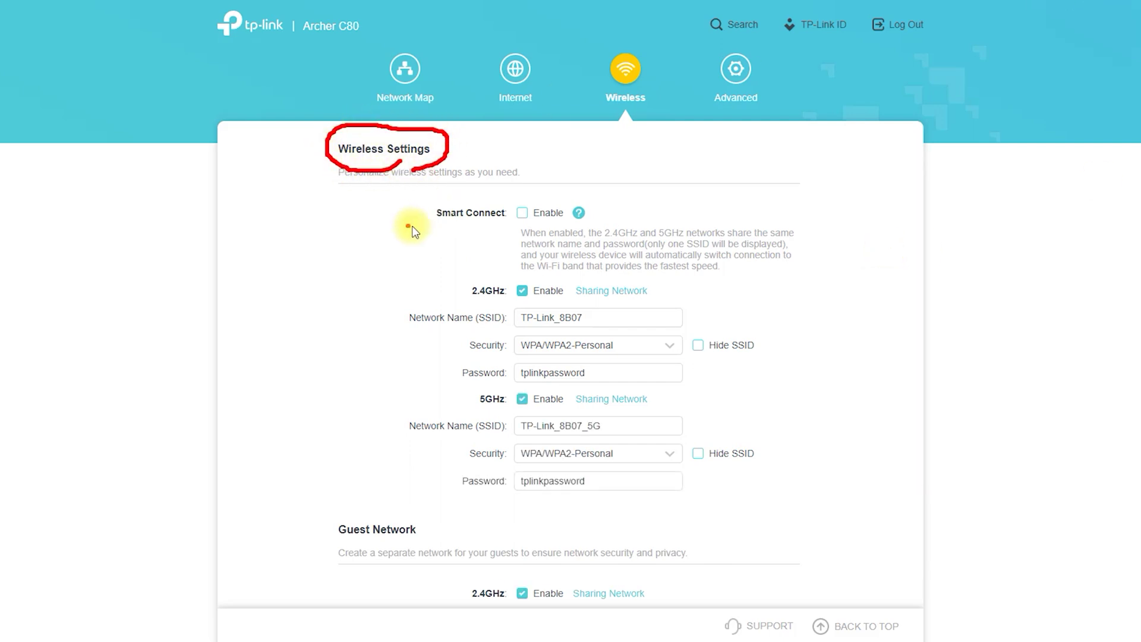
{"action": "left_click_drag", "start_coordinate": [417, 226], "coordinate": [494, 226]}
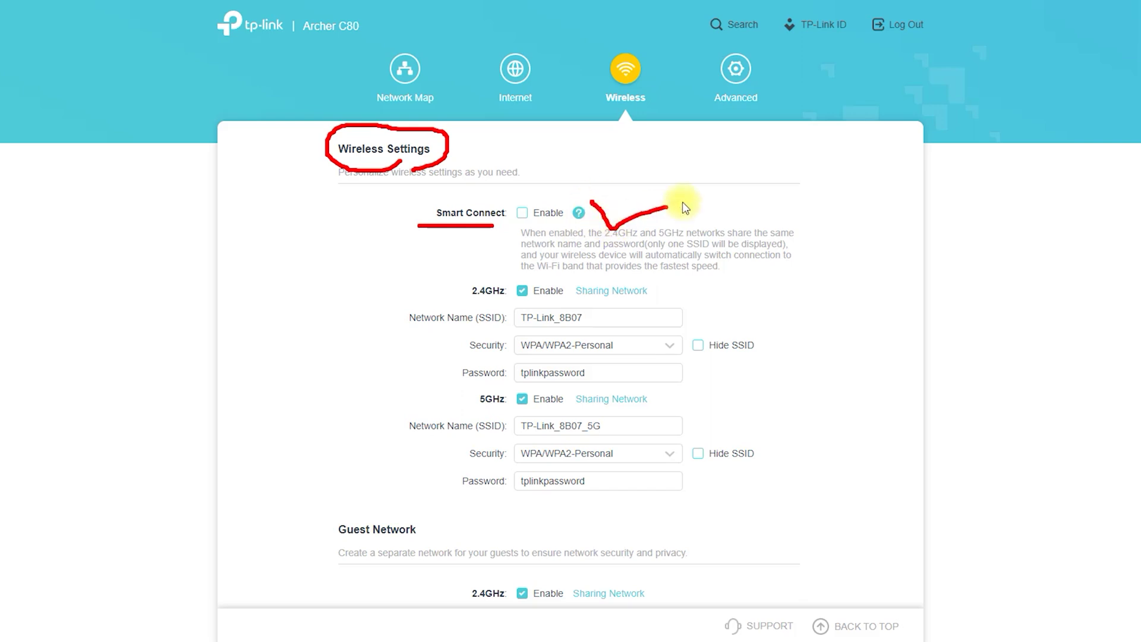
{"action": "left_click_drag", "start_coordinate": [682, 207], "coordinate": [699, 197]}
{"action": "mouse_move", "coordinate": [493, 303]}
{"action": "left_mouse_down"}
{"action": "mouse_move", "coordinate": [463, 298]}
{"action": "mouse_move", "coordinate": [476, 262]}
{"action": "mouse_move", "coordinate": [483, 304]}
{"action": "left_mouse_up"}
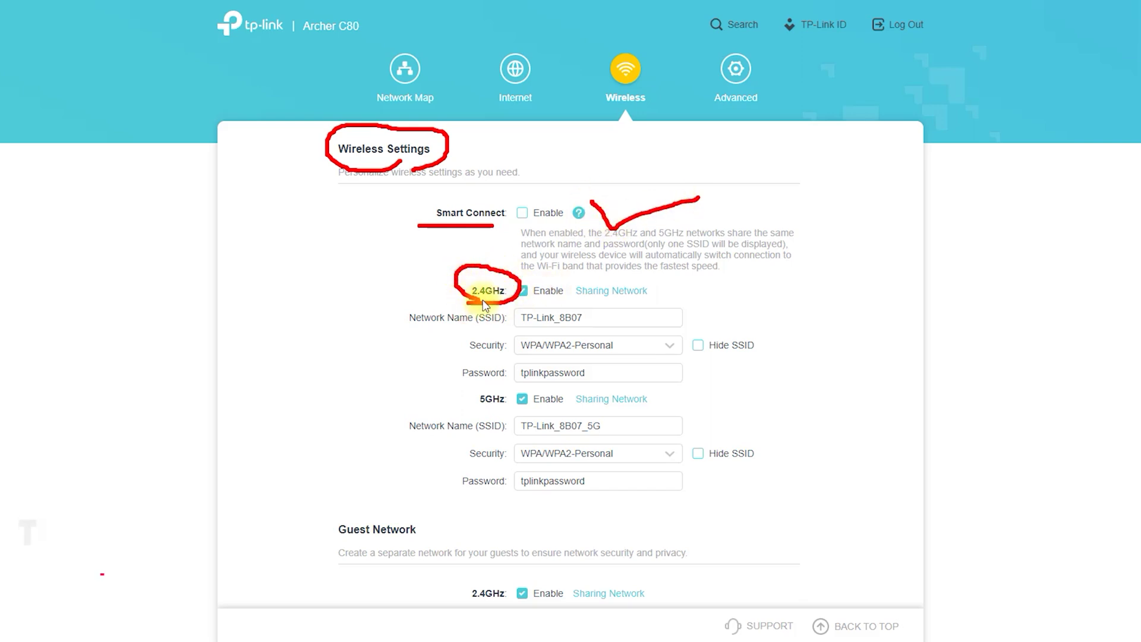
{"action": "mouse_move", "coordinate": [510, 408]}
{"action": "left_mouse_down"}
{"action": "mouse_move", "coordinate": [504, 381]}
{"action": "mouse_move", "coordinate": [468, 410]}
{"action": "mouse_move", "coordinate": [512, 409]}
{"action": "left_mouse_up"}
{"action": "mouse_move", "coordinate": [395, 434]}
{"action": "left_mouse_down"}
{"action": "mouse_move", "coordinate": [497, 431]}
{"action": "mouse_move", "coordinate": [515, 460]}
{"action": "left_mouse_up"}
{"action": "left_click_drag", "start_coordinate": [457, 488], "coordinate": [519, 491]}
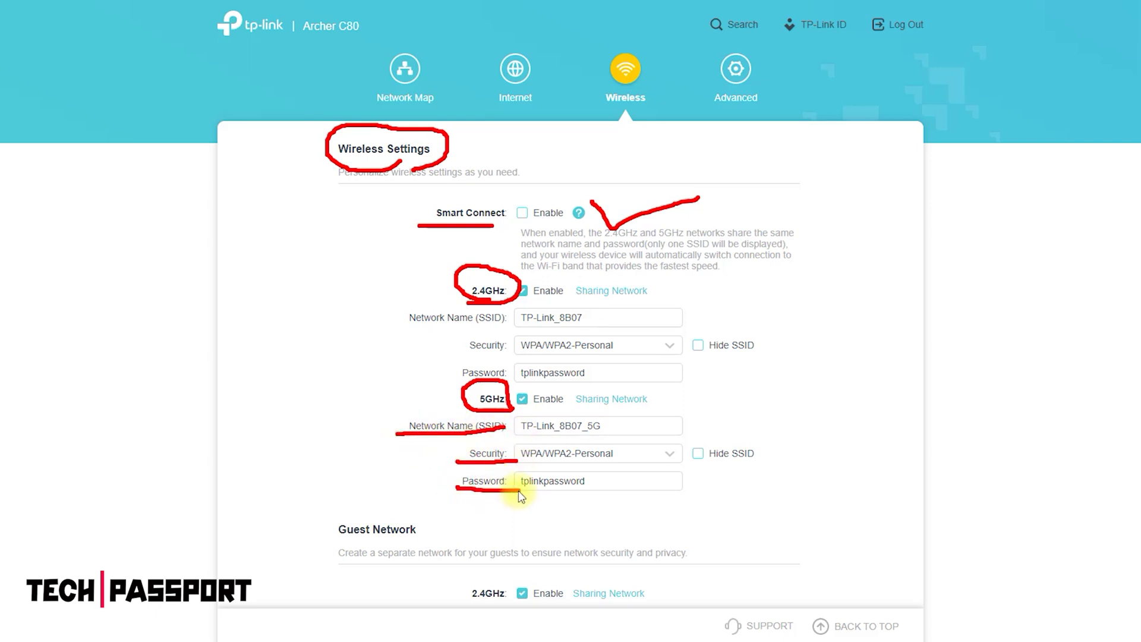
{"action": "key", "text": "Escape"}
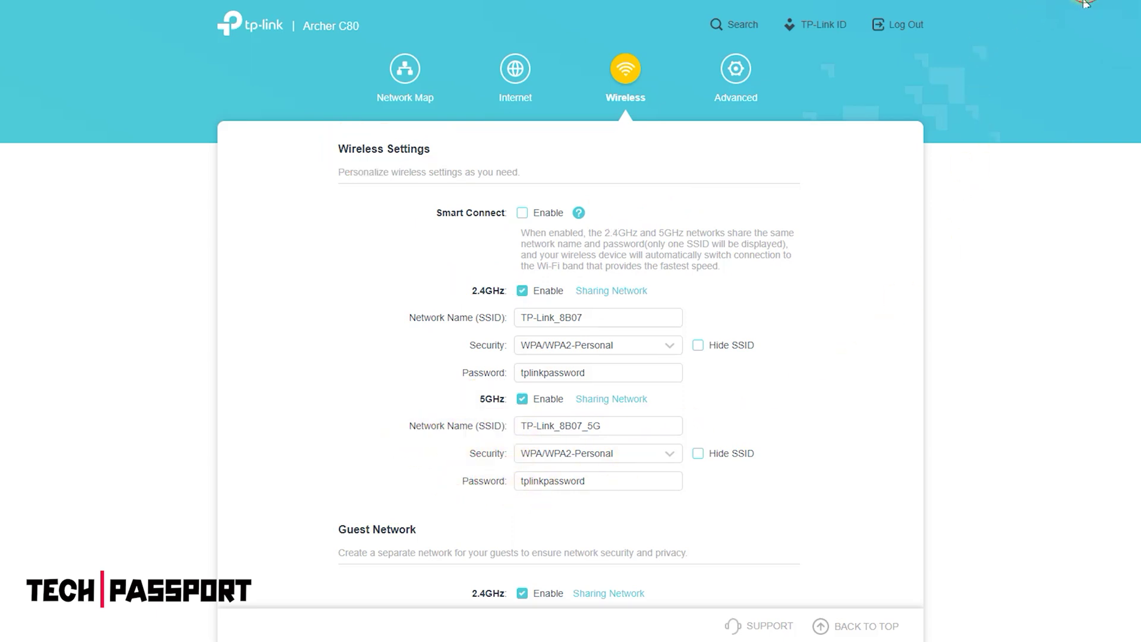
{"action": "scroll", "coordinate": [915, 272], "scroll_direction": "down", "scroll_amount": 3}
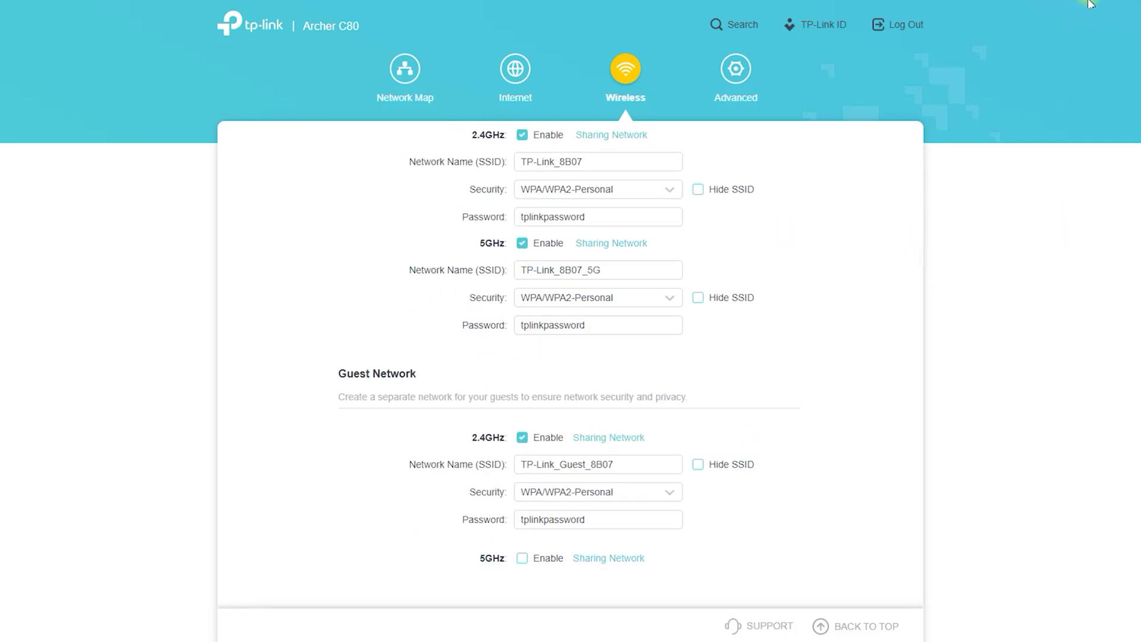
Annotate the Guest Network settings in red.
{"action": "mouse_move", "coordinate": [369, 402]}
{"action": "left_mouse_down"}
{"action": "mouse_move", "coordinate": [421, 404]}
{"action": "mouse_move", "coordinate": [295, 382]}
{"action": "mouse_move", "coordinate": [410, 403]}
{"action": "left_mouse_up"}
{"action": "mouse_move", "coordinate": [471, 458]}
{"action": "left_mouse_down"}
{"action": "mouse_move", "coordinate": [464, 421]}
{"action": "mouse_move", "coordinate": [475, 459]}
{"action": "left_mouse_up"}
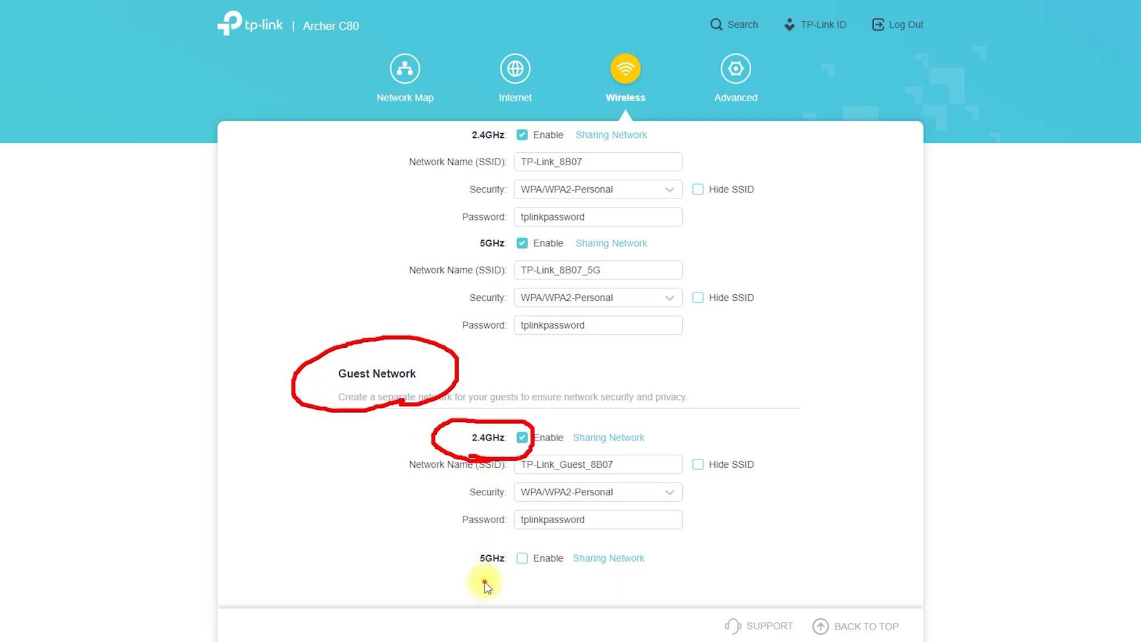
{"action": "mouse_move", "coordinate": [484, 580]}
{"action": "left_mouse_down"}
{"action": "mouse_move", "coordinate": [487, 542]}
{"action": "mouse_move", "coordinate": [502, 578]}
{"action": "left_mouse_up"}
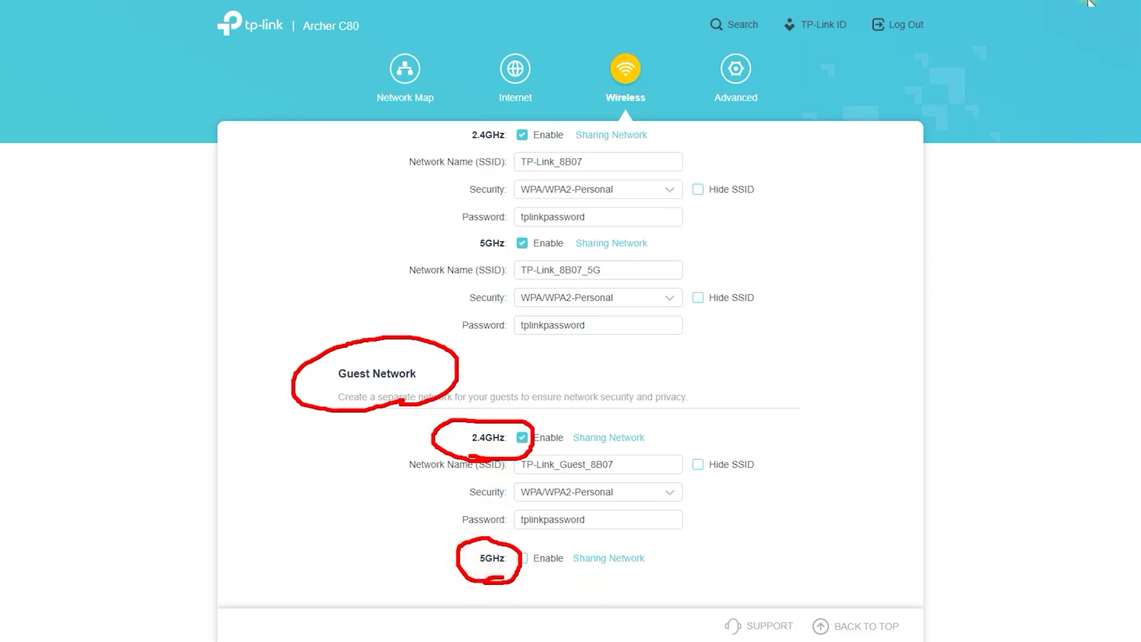
Enable the 5GHz guest network and secure it with WPA/WPA2-Personal.
{"action": "left_click", "coordinate": [522, 558]}
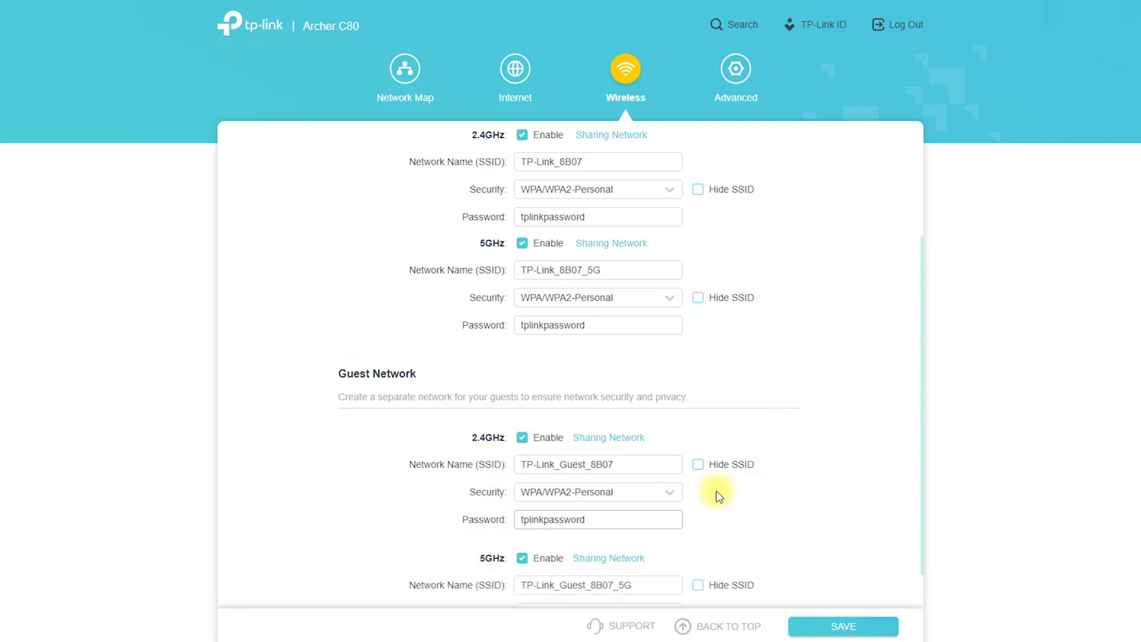
{"action": "scroll", "coordinate": [780, 458], "scroll_direction": "down", "scroll_amount": 1}
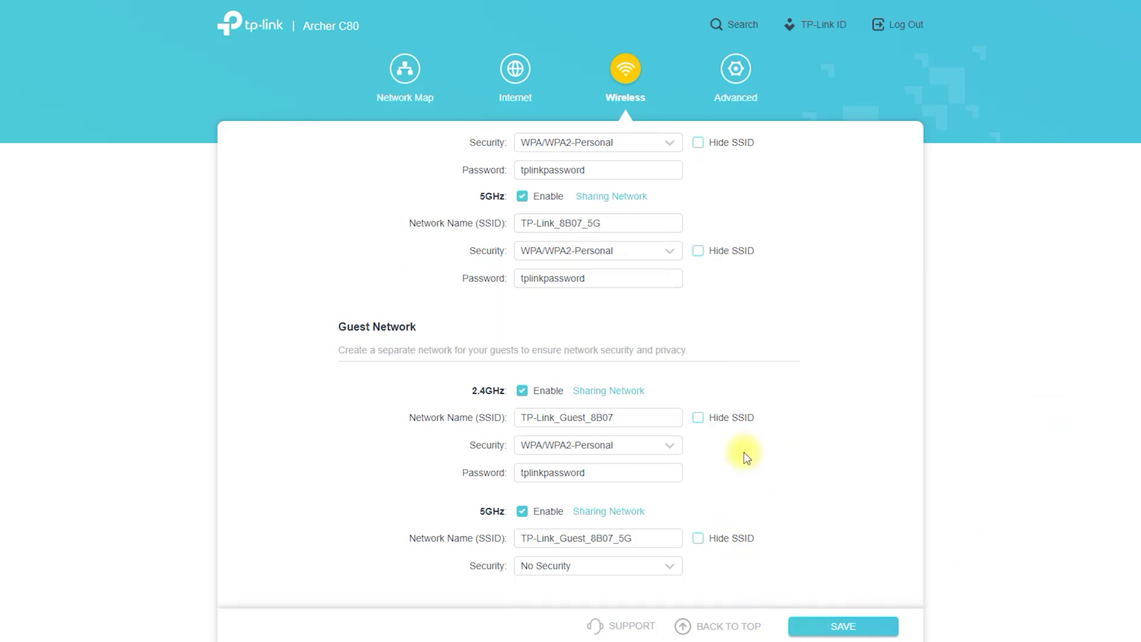
{"action": "left_click", "coordinate": [635, 568]}
{"action": "left_click", "coordinate": [614, 617]}
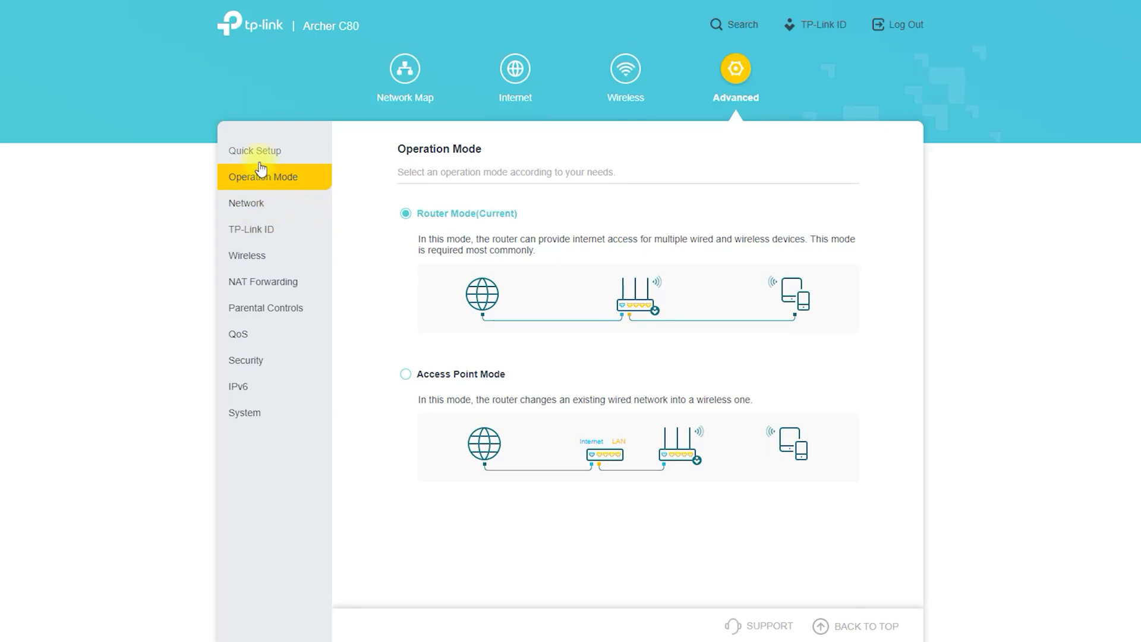
Expand Advanced Network, view Status, then open the Internet page showing PPTP.
{"action": "left_click", "coordinate": [245, 205]}
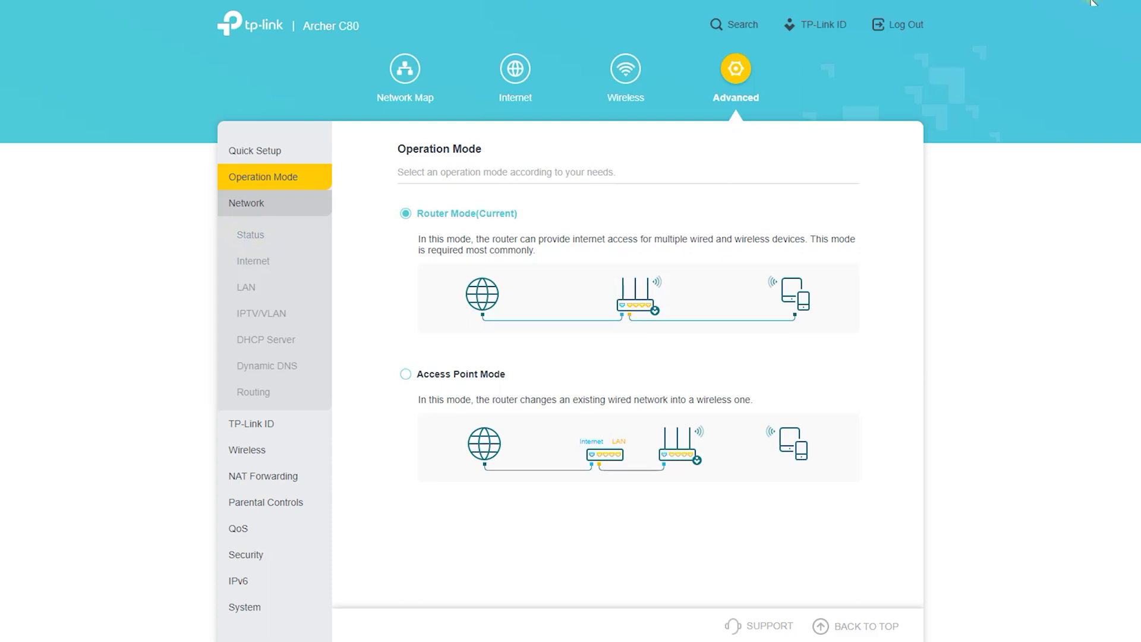
{"action": "left_click", "coordinate": [276, 235]}
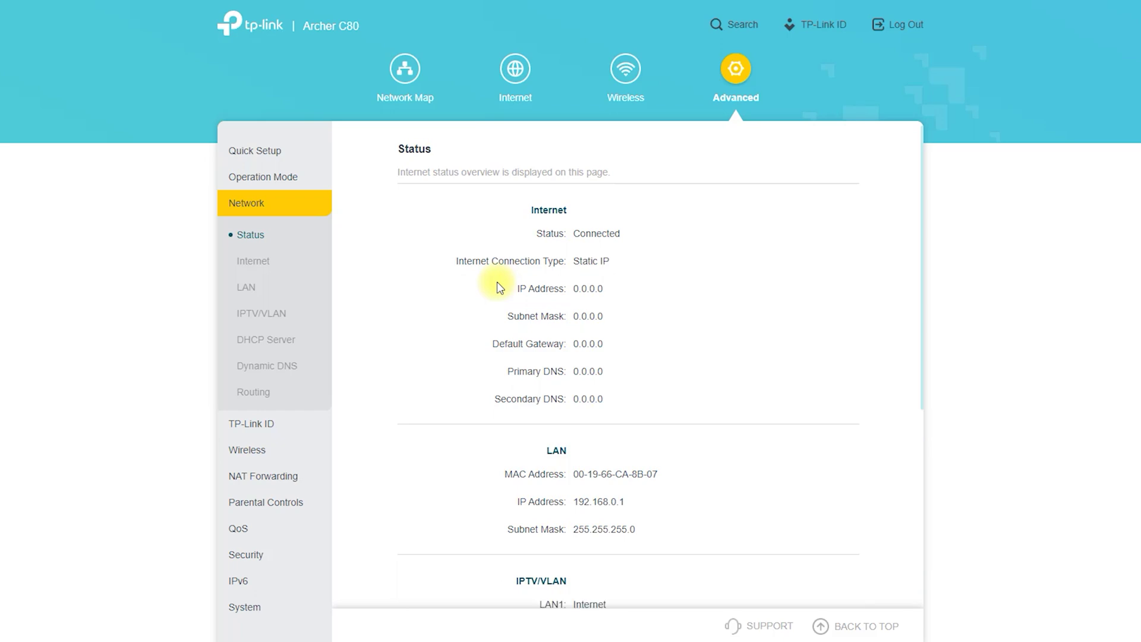
{"action": "left_click", "coordinate": [260, 267]}
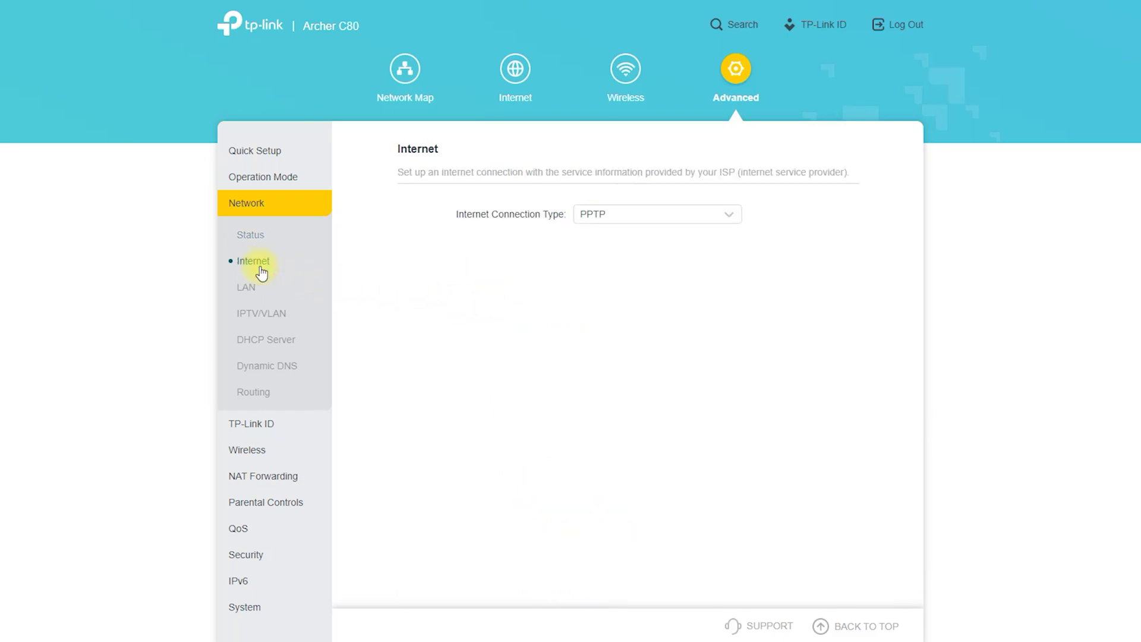
Switch the internet connection type through Static IP and PPPoE, ending on L2TP.
{"action": "left_click", "coordinate": [634, 219]}
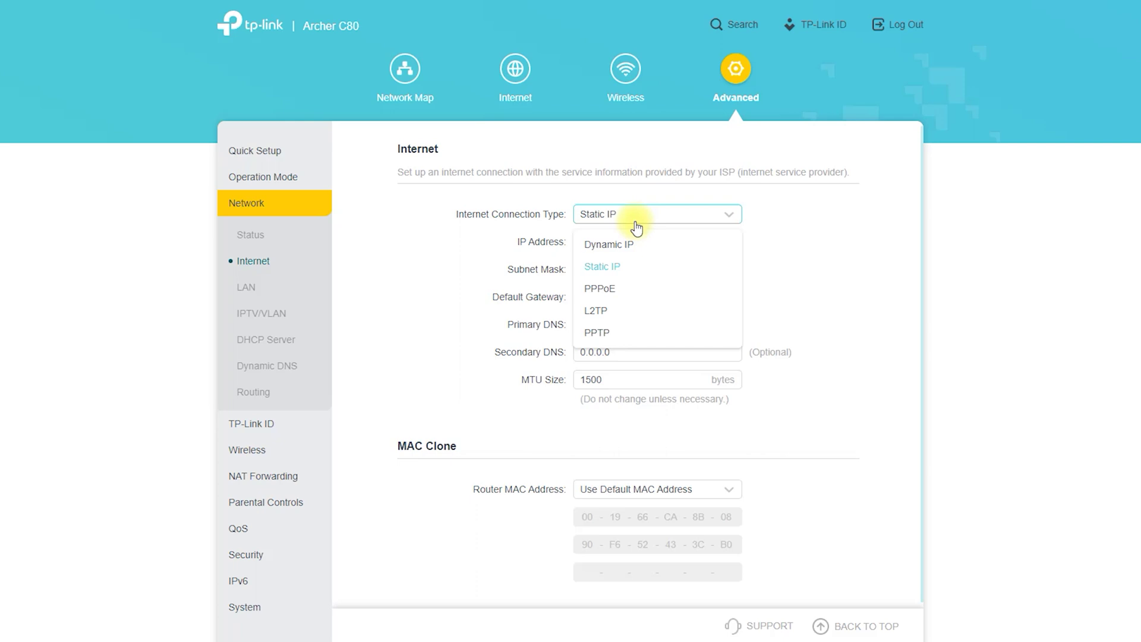
{"action": "left_click", "coordinate": [630, 290]}
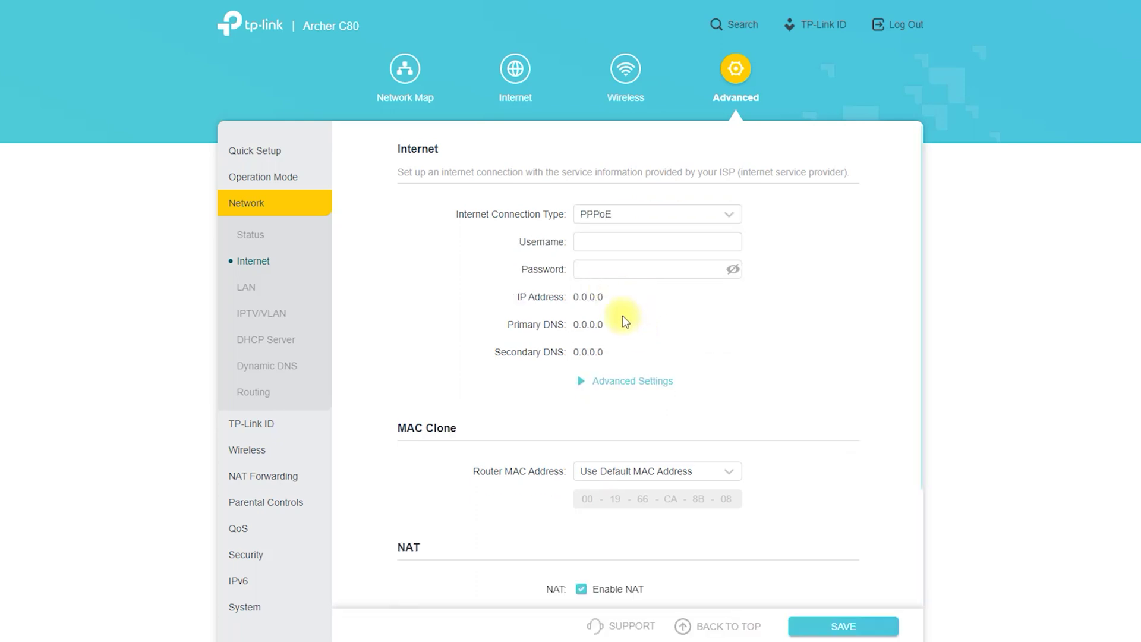
{"action": "left_click", "coordinate": [629, 216]}
{"action": "left_click", "coordinate": [600, 309]}
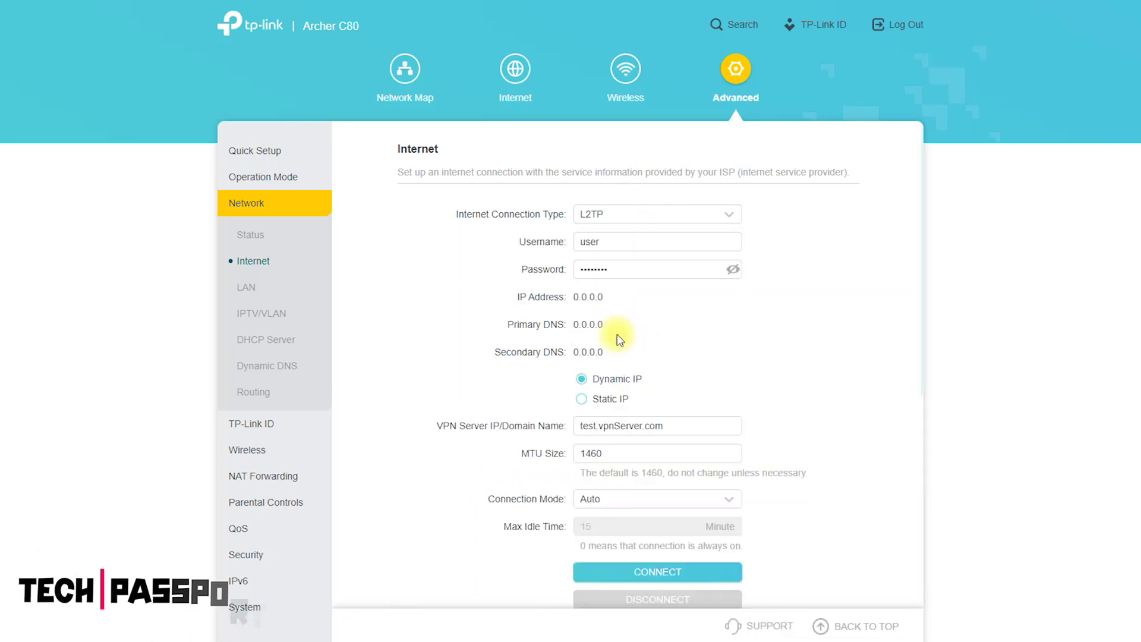
Visit the LAN, IPTV/VLAN, DHCP Server, Dynamic DNS, Routing and TP-Link ID pages.
{"action": "left_click", "coordinate": [248, 288]}
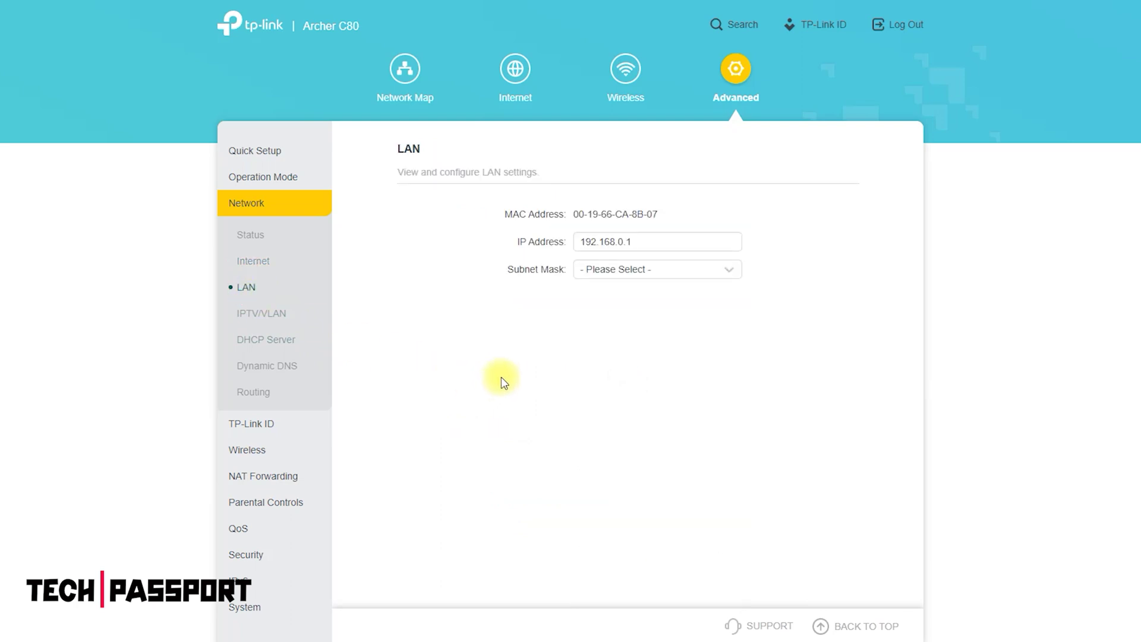
{"action": "left_click", "coordinate": [252, 321]}
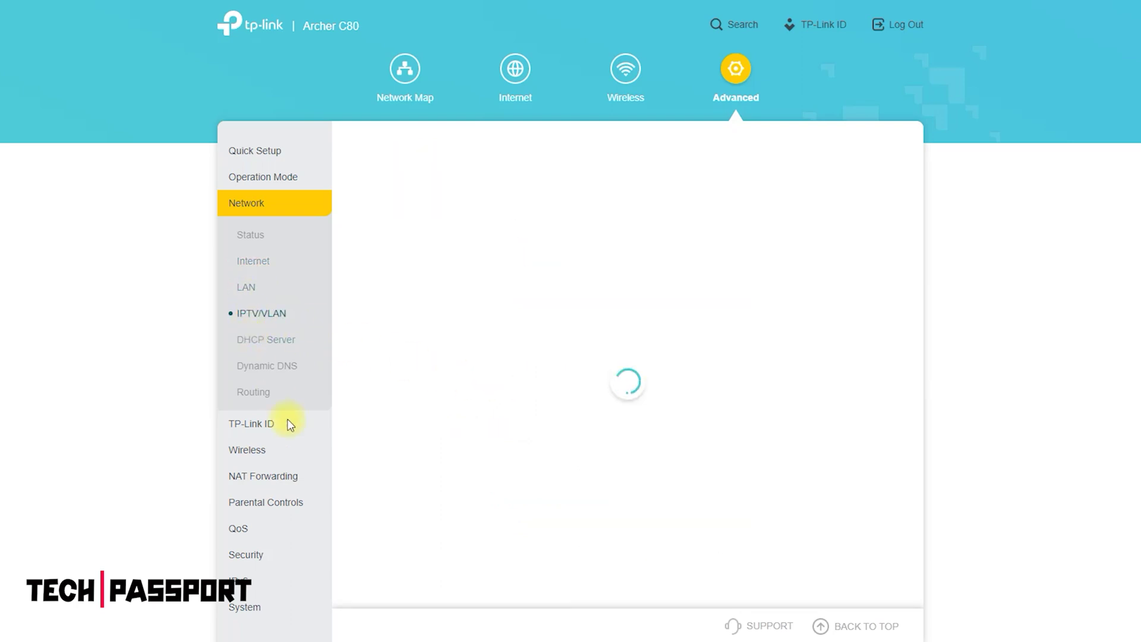
{"action": "left_click", "coordinate": [255, 344]}
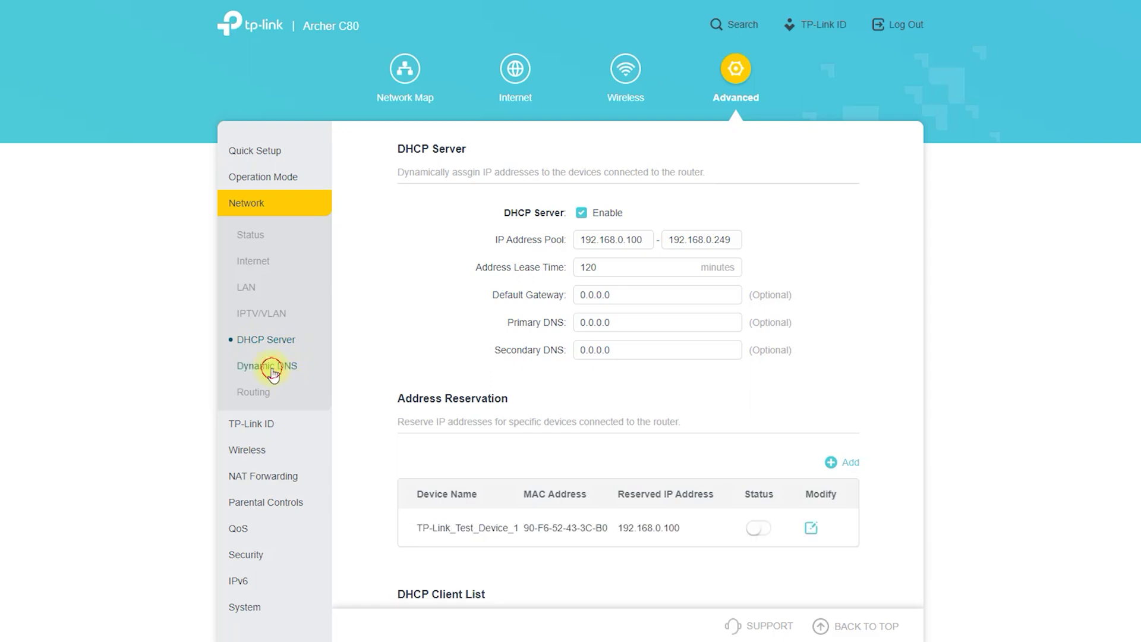
{"action": "left_click", "coordinate": [280, 367]}
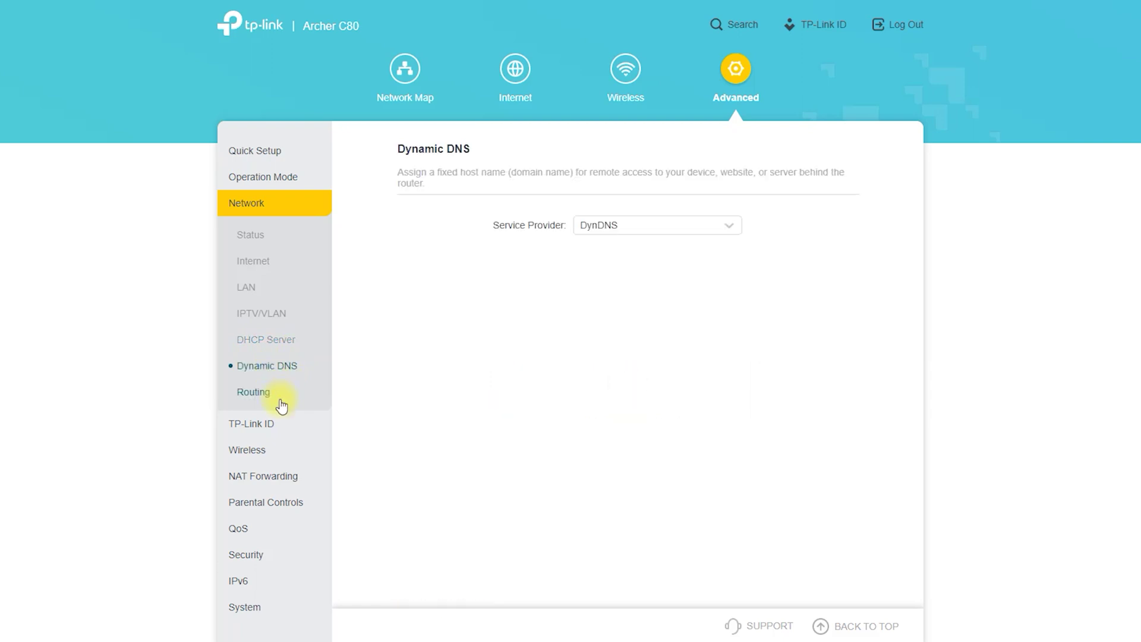
{"action": "left_click", "coordinate": [265, 396]}
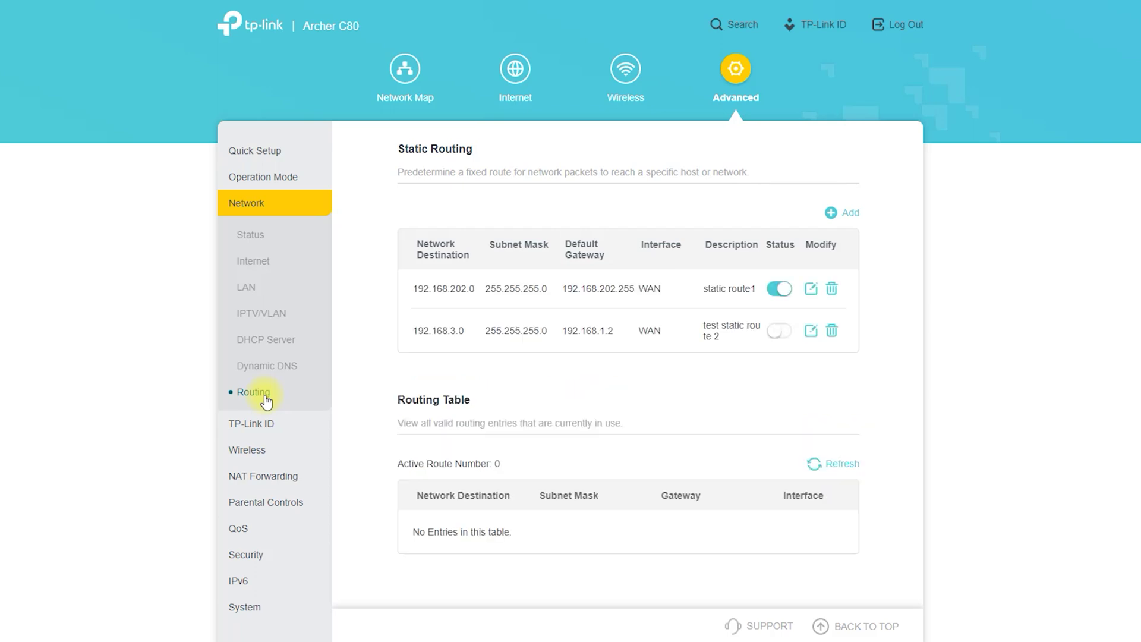
{"action": "left_click", "coordinate": [266, 428]}
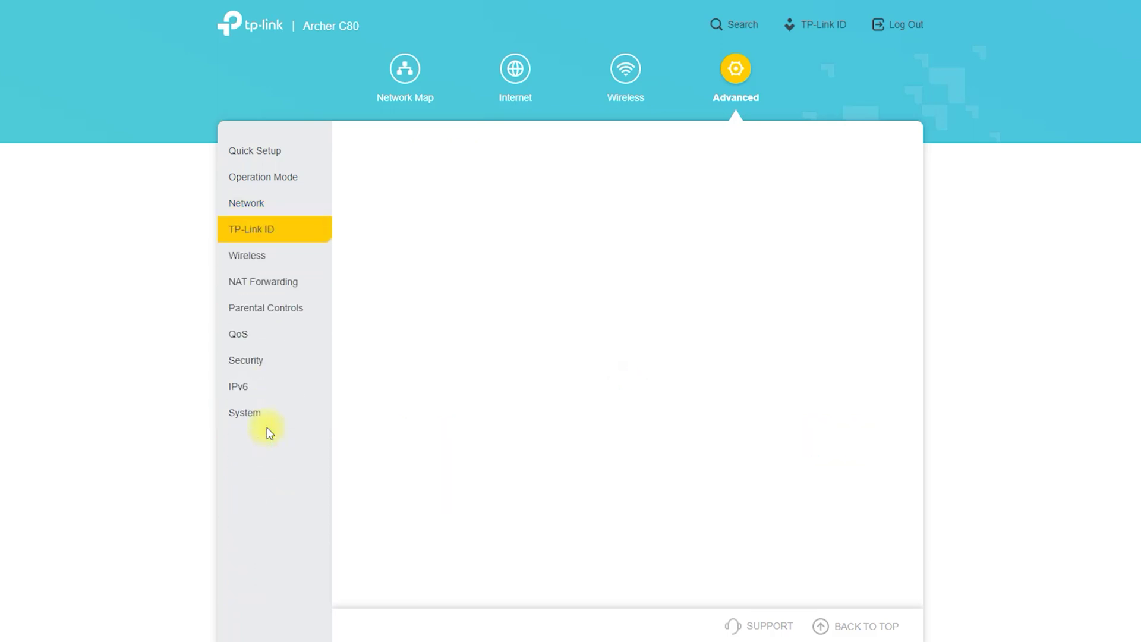
Open Advanced Wireless Settings and annotate the 2.4GHz options, then clear the markings.
{"action": "left_click", "coordinate": [237, 259]}
{"action": "left_click", "coordinate": [272, 288]}
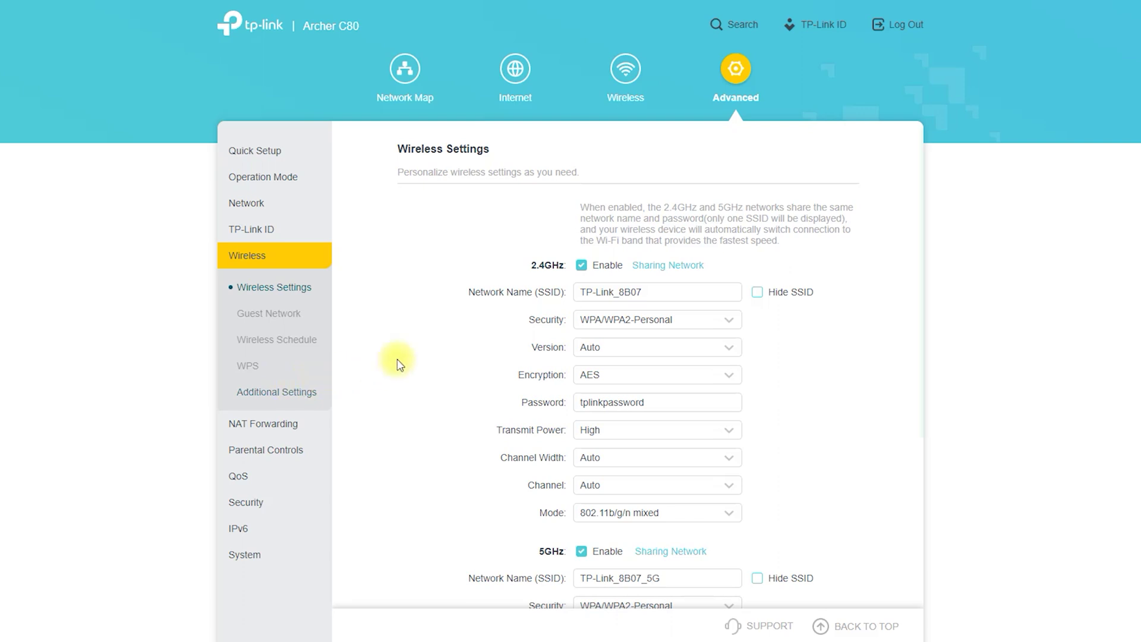
{"action": "mouse_move", "coordinate": [505, 161]}
{"action": "left_mouse_down"}
{"action": "mouse_move", "coordinate": [400, 123]}
{"action": "mouse_move", "coordinate": [497, 159]}
{"action": "left_mouse_up"}
{"action": "mouse_move", "coordinate": [559, 287]}
{"action": "left_mouse_down"}
{"action": "mouse_move", "coordinate": [558, 257]}
{"action": "mouse_move", "coordinate": [538, 285]}
{"action": "left_mouse_up"}
{"action": "left_click_drag", "start_coordinate": [471, 311], "coordinate": [565, 321]}
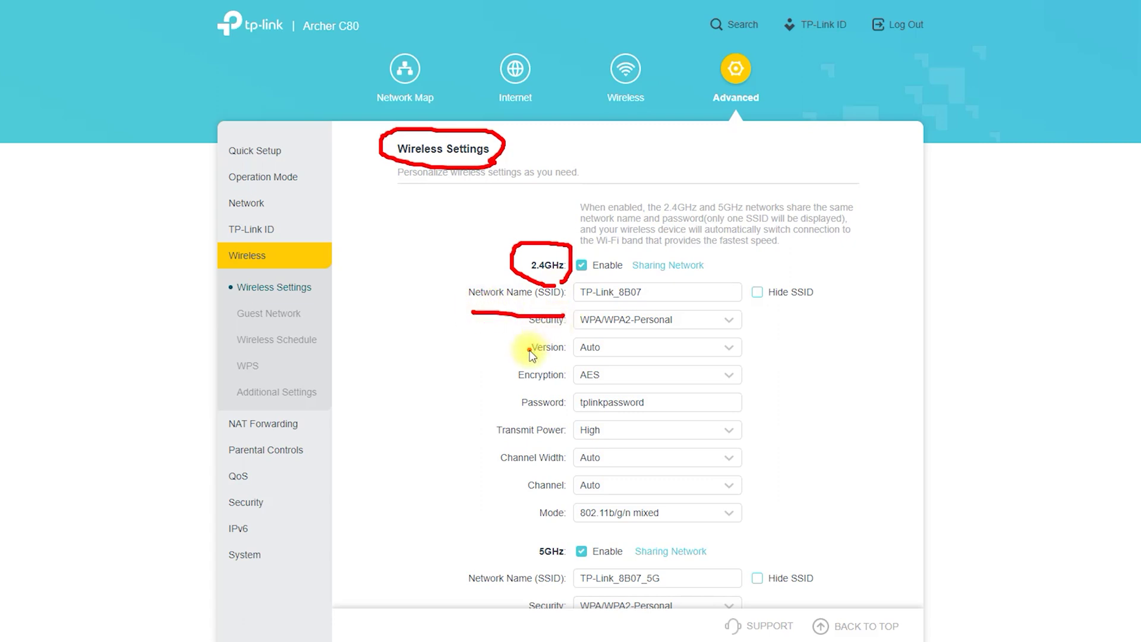
{"action": "left_click", "coordinate": [511, 405]}
{"action": "mouse_move", "coordinate": [523, 422]}
{"action": "left_mouse_down"}
{"action": "mouse_move", "coordinate": [567, 392]}
{"action": "mouse_move", "coordinate": [526, 425]}
{"action": "mouse_move", "coordinate": [534, 432]}
{"action": "left_mouse_up"}
{"action": "mouse_move", "coordinate": [543, 572]}
{"action": "left_mouse_down"}
{"action": "mouse_move", "coordinate": [572, 564]}
{"action": "mouse_move", "coordinate": [522, 550]}
{"action": "mouse_move", "coordinate": [538, 574]}
{"action": "left_mouse_up"}
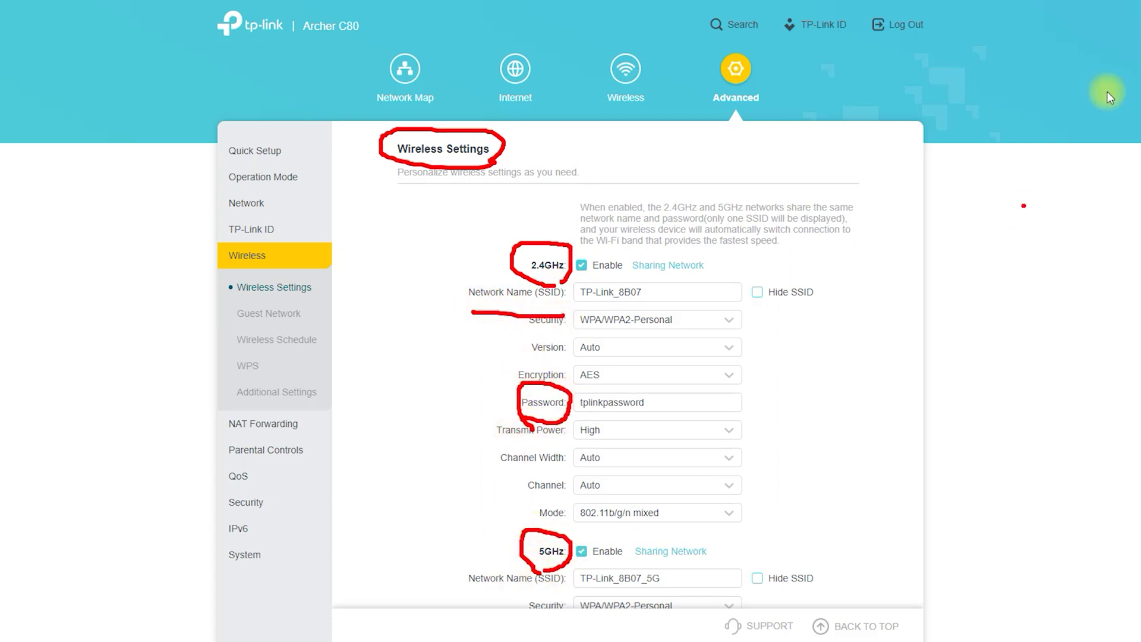
{"action": "key", "text": "Escape"}
Annotate the 5GHz options further down, including MU-MIMO, clear them, and open Guest Network.
{"action": "scroll", "coordinate": [861, 262], "scroll_direction": "down", "scroll_amount": 4}
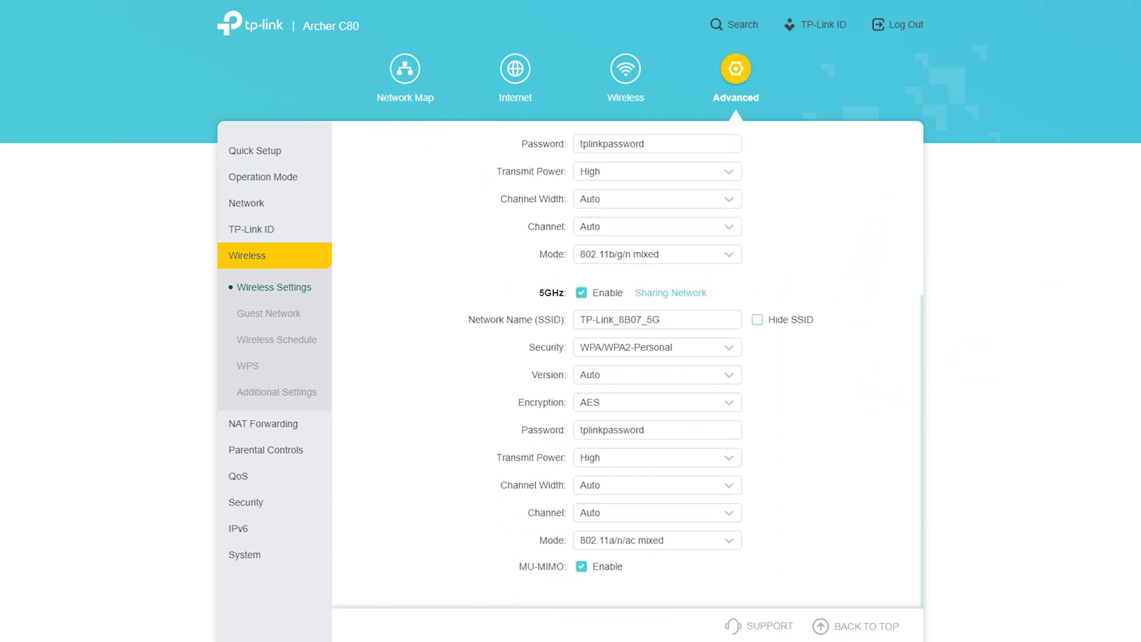
{"action": "mouse_move", "coordinate": [527, 421]}
{"action": "left_mouse_down"}
{"action": "mouse_move", "coordinate": [555, 419]}
{"action": "mouse_move", "coordinate": [526, 444]}
{"action": "left_mouse_up"}
{"action": "mouse_move", "coordinate": [564, 585]}
{"action": "left_mouse_down"}
{"action": "mouse_move", "coordinate": [580, 564]}
{"action": "mouse_move", "coordinate": [537, 586]}
{"action": "mouse_move", "coordinate": [572, 591]}
{"action": "left_mouse_up"}
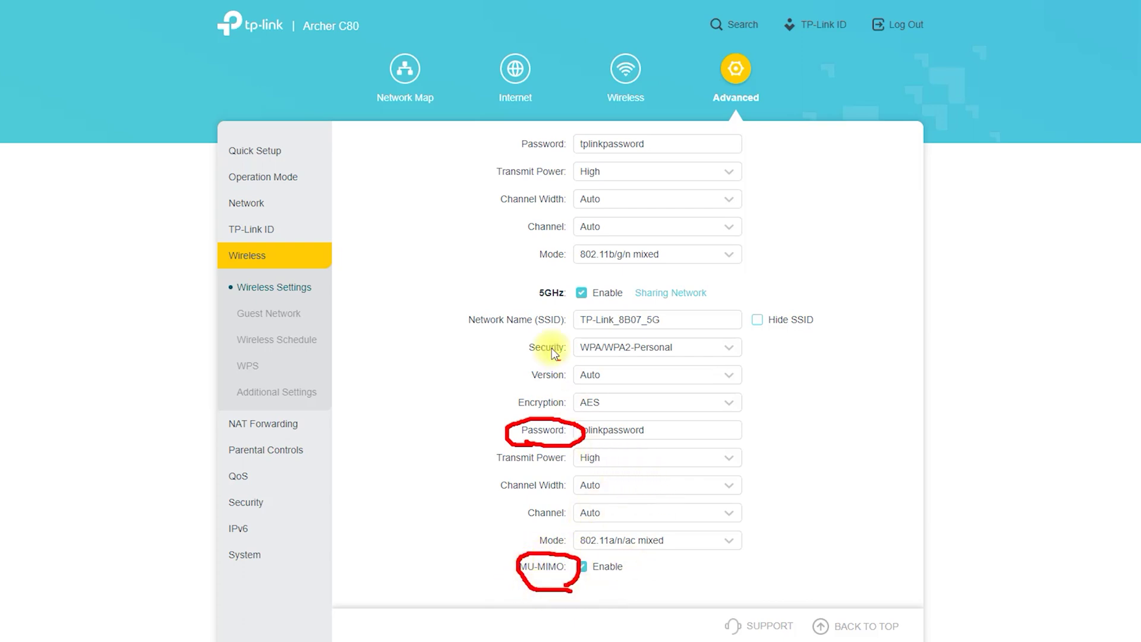
{"action": "left_click_drag", "start_coordinate": [476, 326], "coordinate": [556, 334]}
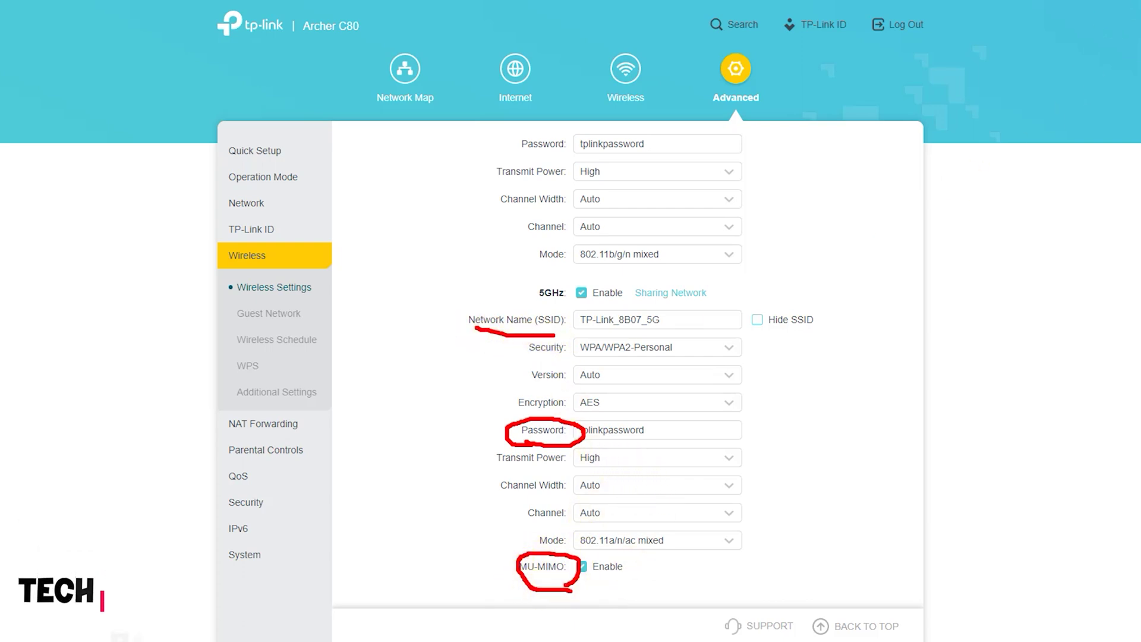
{"action": "key", "text": "Escape"}
{"action": "left_click", "coordinate": [265, 317]}
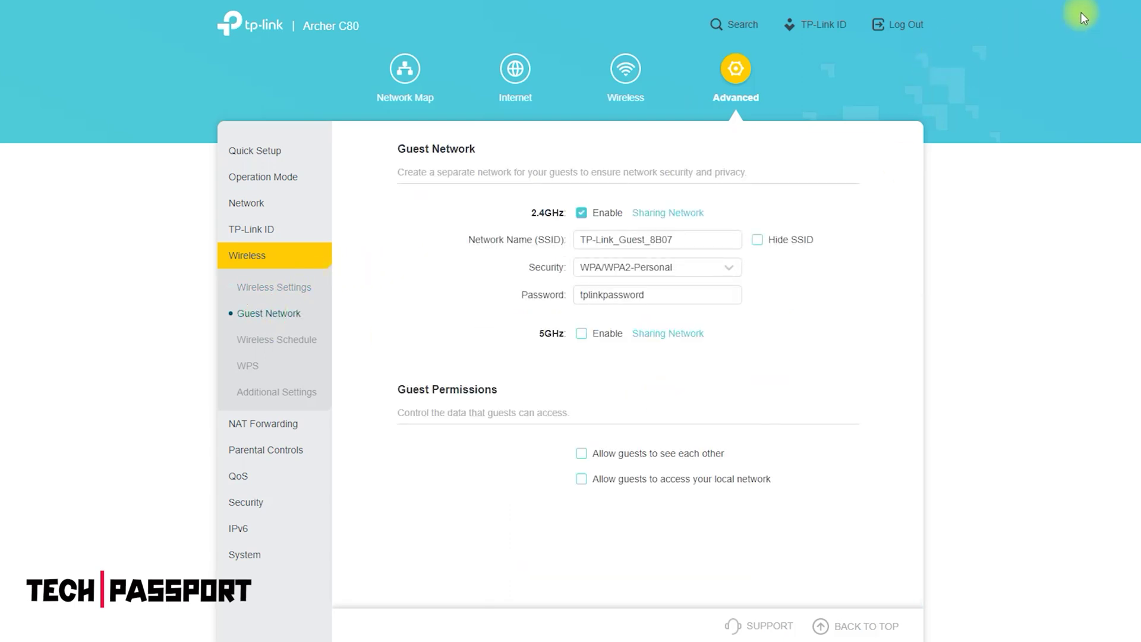
Annotate the Guest Network page in red, then clear the markings.
{"action": "mouse_move", "coordinate": [502, 162]}
{"action": "left_mouse_down"}
{"action": "mouse_move", "coordinate": [474, 119]}
{"action": "mouse_move", "coordinate": [423, 173]}
{"action": "mouse_move", "coordinate": [431, 167]}
{"action": "left_mouse_up"}
{"action": "left_click_drag", "start_coordinate": [516, 217], "coordinate": [561, 191]}
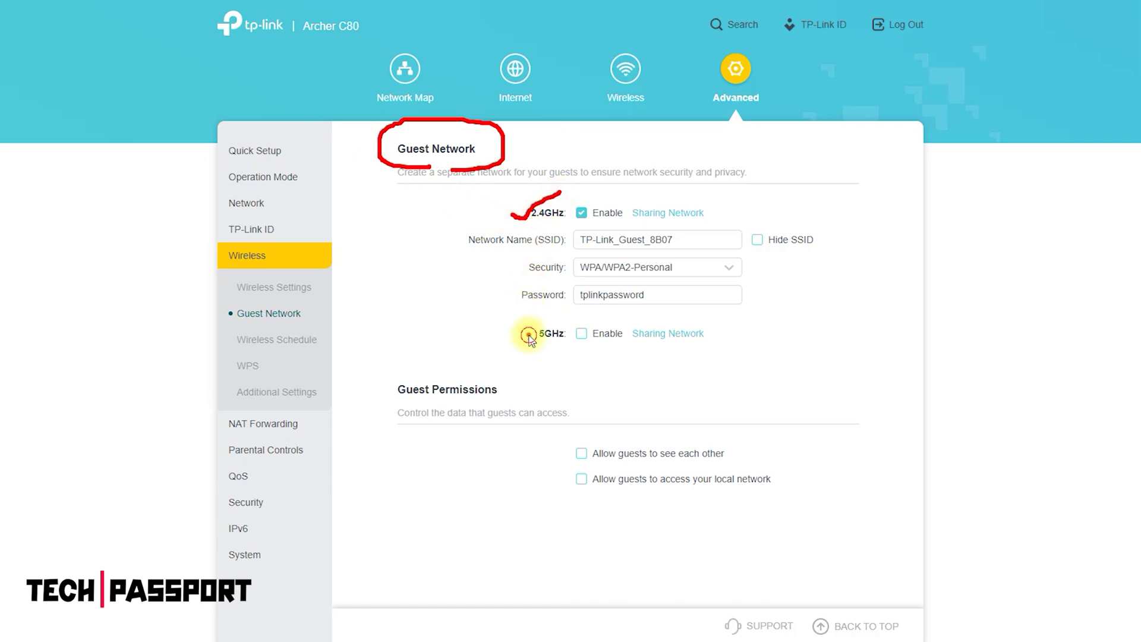
{"action": "left_click_drag", "start_coordinate": [527, 337], "coordinate": [601, 305]}
{"action": "mouse_move", "coordinate": [489, 420]}
{"action": "left_mouse_down"}
{"action": "mouse_move", "coordinate": [371, 428]}
{"action": "mouse_move", "coordinate": [493, 423]}
{"action": "left_mouse_up"}
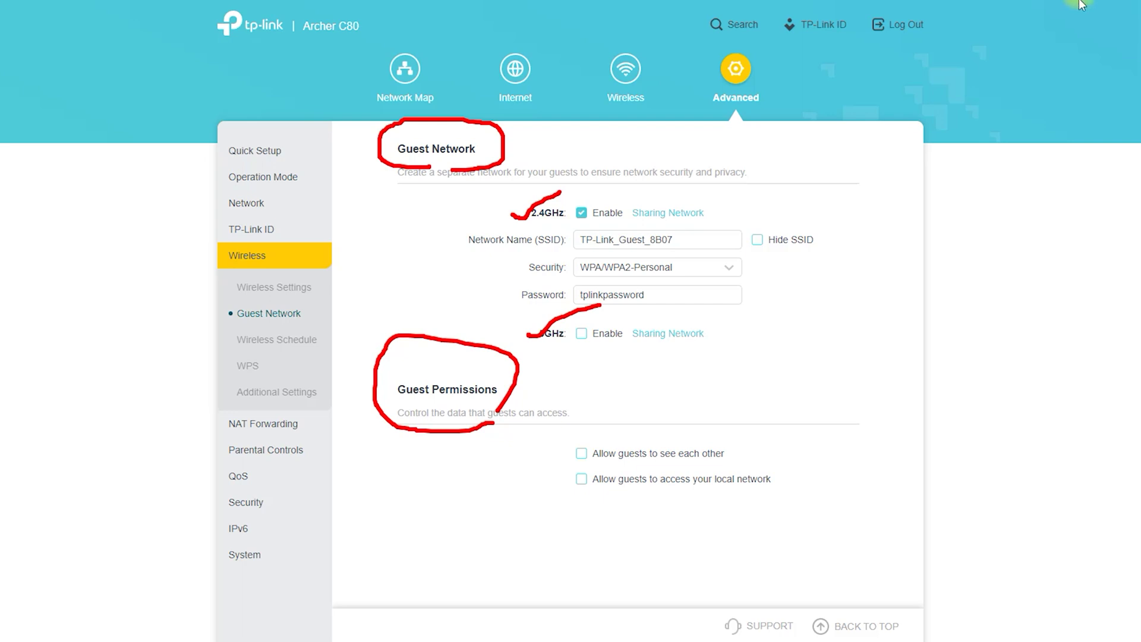
{"action": "key", "text": "Escape"}
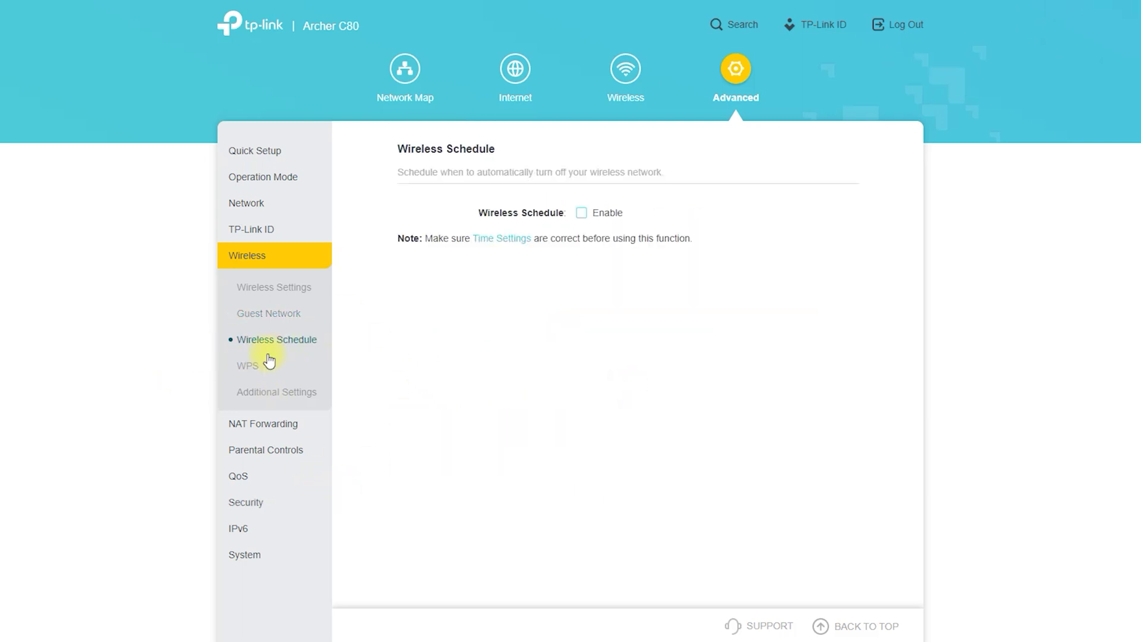
View the WPS and wireless Additional Settings pages, then expand NAT Forwarding.
{"action": "left_click", "coordinate": [249, 366]}
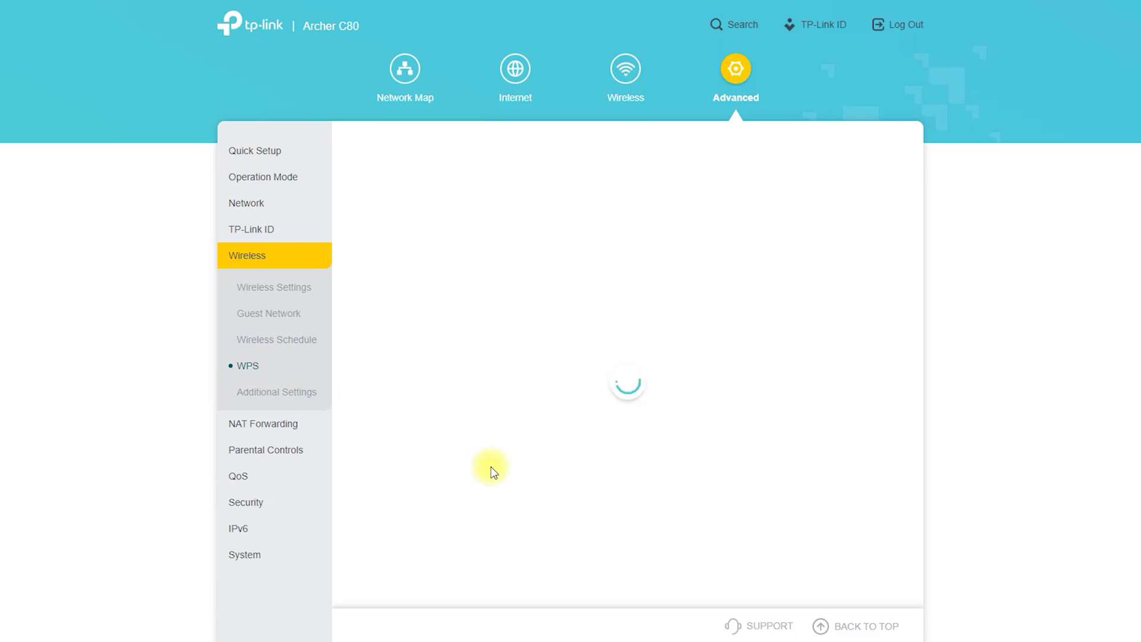
{"action": "left_click", "coordinate": [308, 395]}
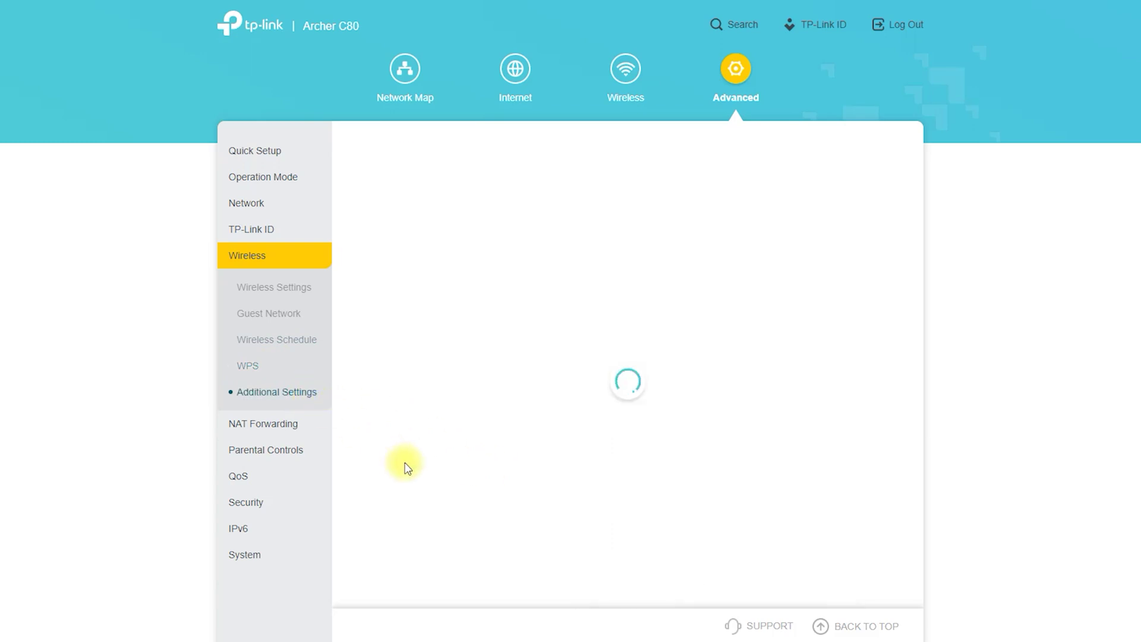
{"action": "left_click", "coordinate": [311, 432]}
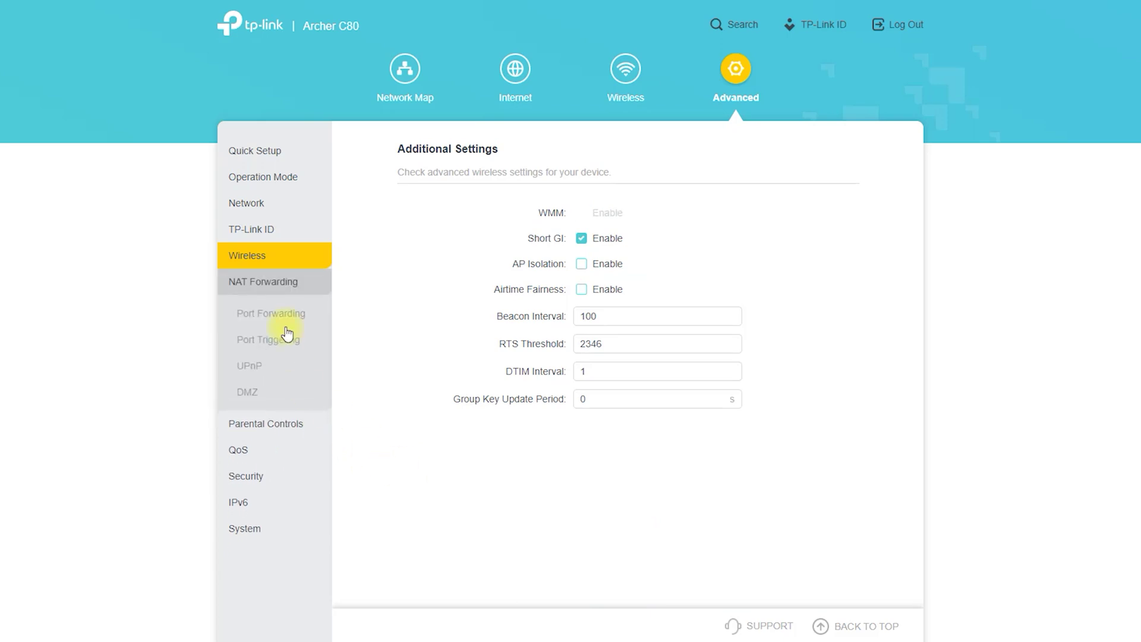
Visit the Port Forwarding, Port Triggering, UPnP, DMZ, Parental Controls and QoS pages.
{"action": "left_click", "coordinate": [281, 318]}
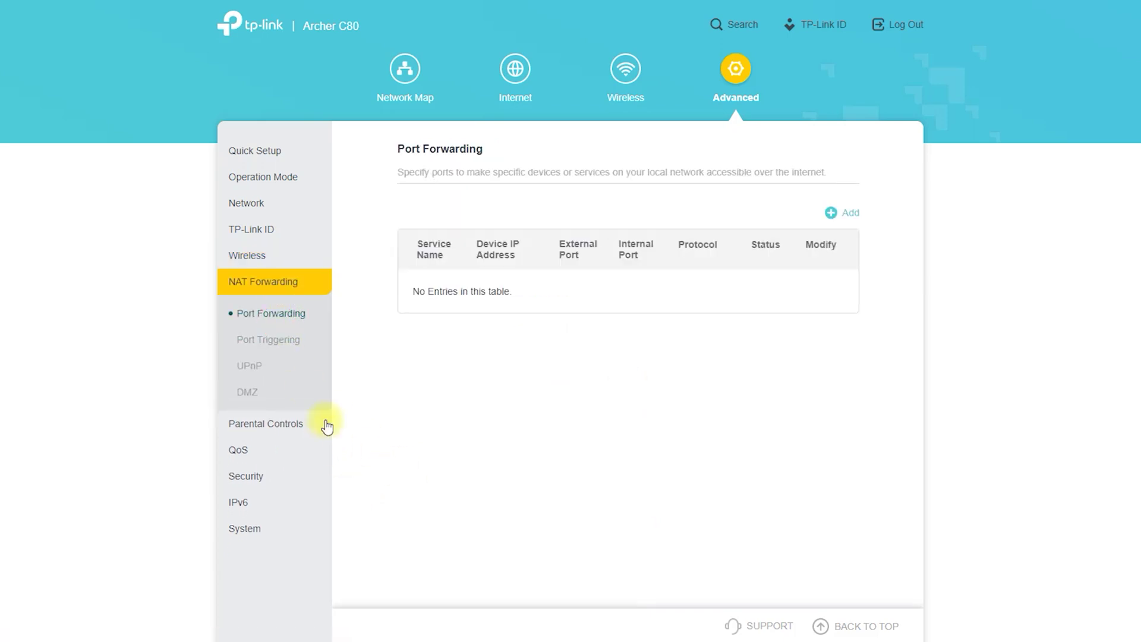
{"action": "left_click", "coordinate": [250, 337]}
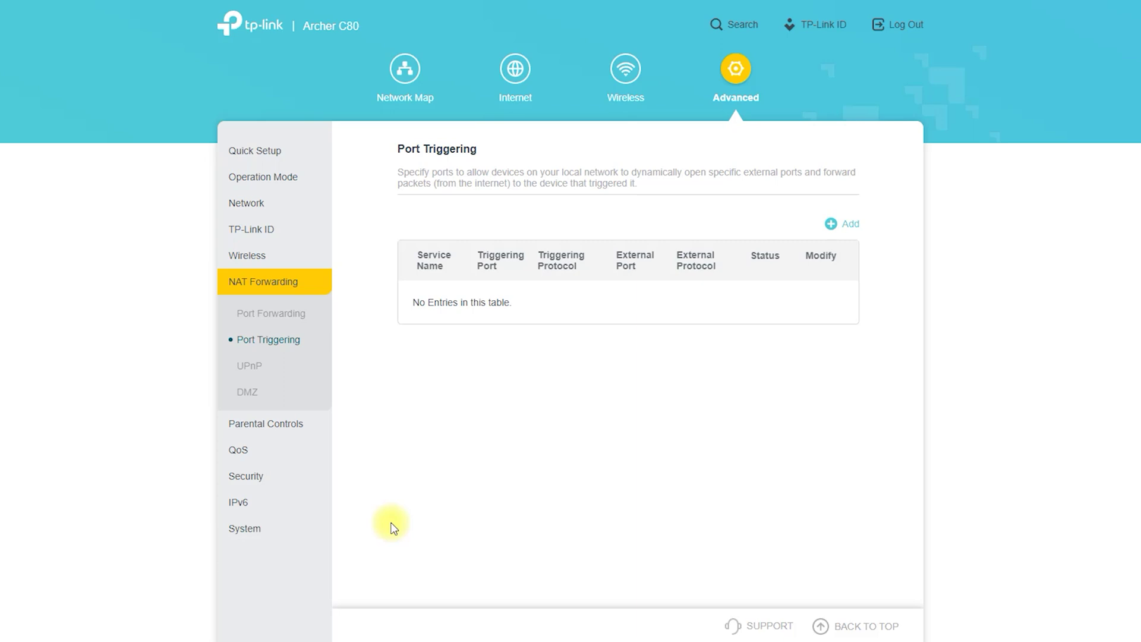
{"action": "left_click", "coordinate": [248, 365]}
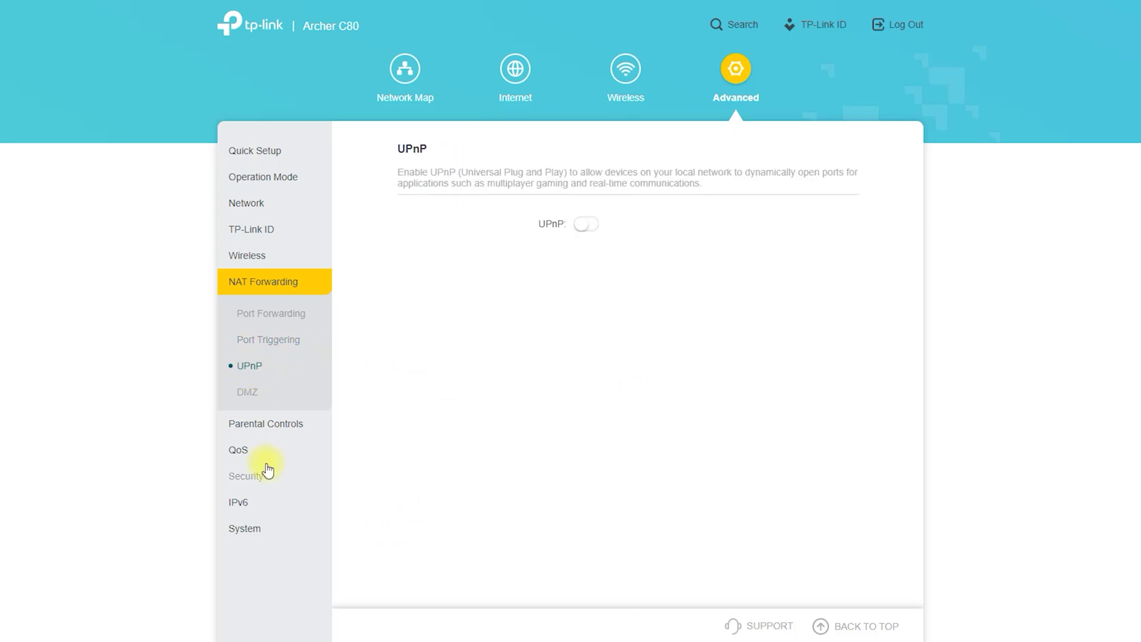
{"action": "left_click", "coordinate": [242, 393]}
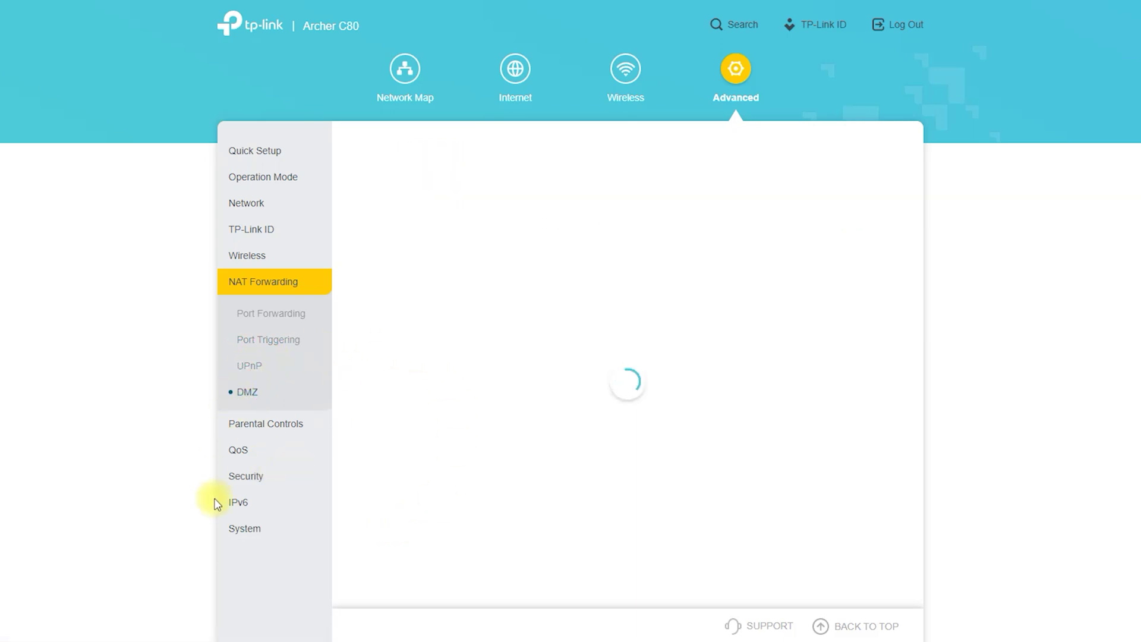
{"action": "left_click", "coordinate": [266, 424]}
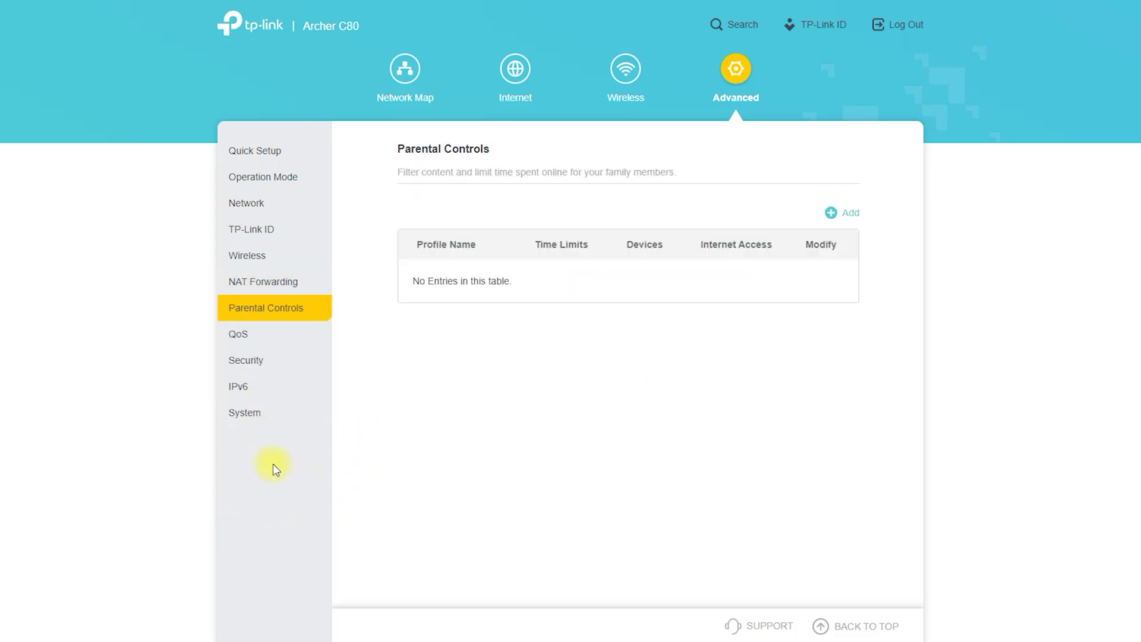
{"action": "left_click", "coordinate": [238, 336]}
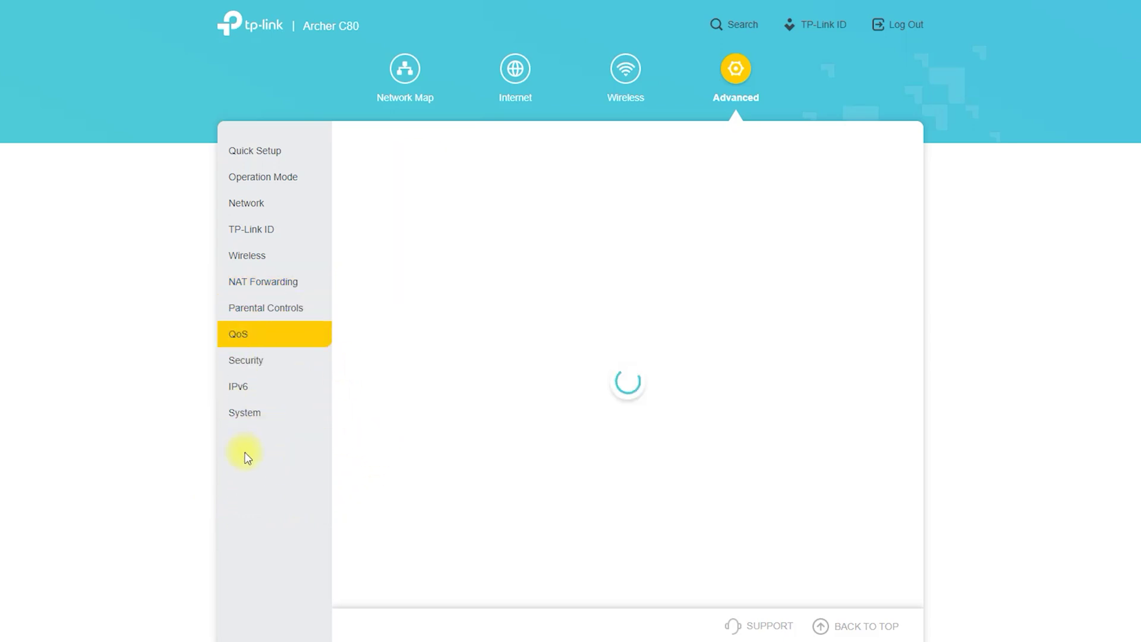
Under Security, view Firewall, Access Control, IP & MAC Binding and finally ALG.
{"action": "left_click", "coordinate": [258, 359]}
{"action": "left_click", "coordinate": [262, 398]}
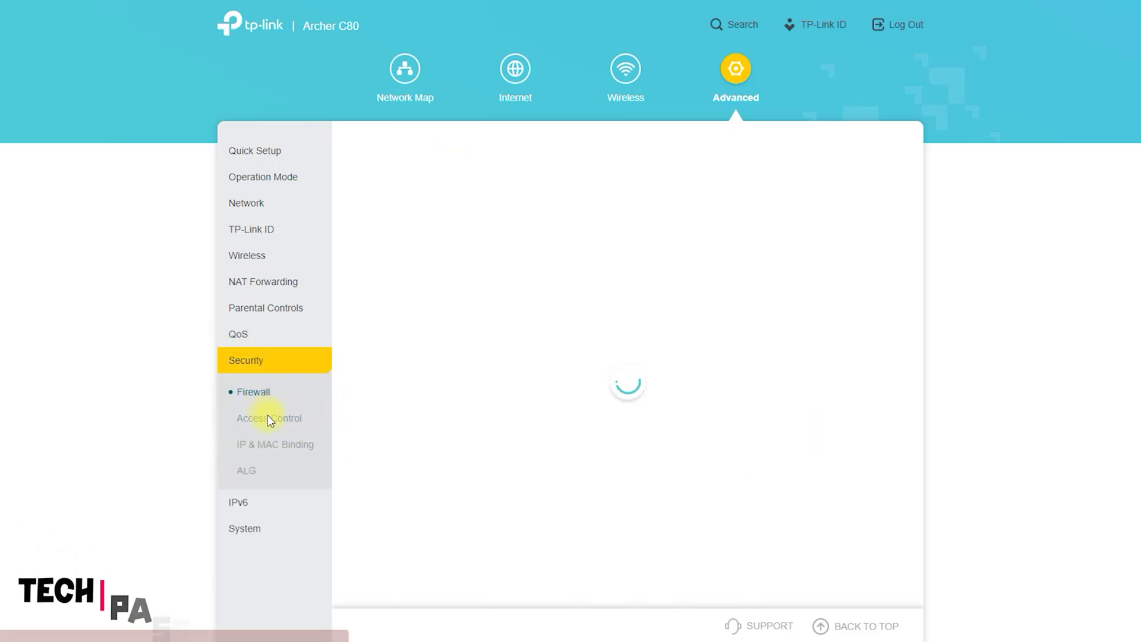
{"action": "left_click", "coordinate": [275, 423]}
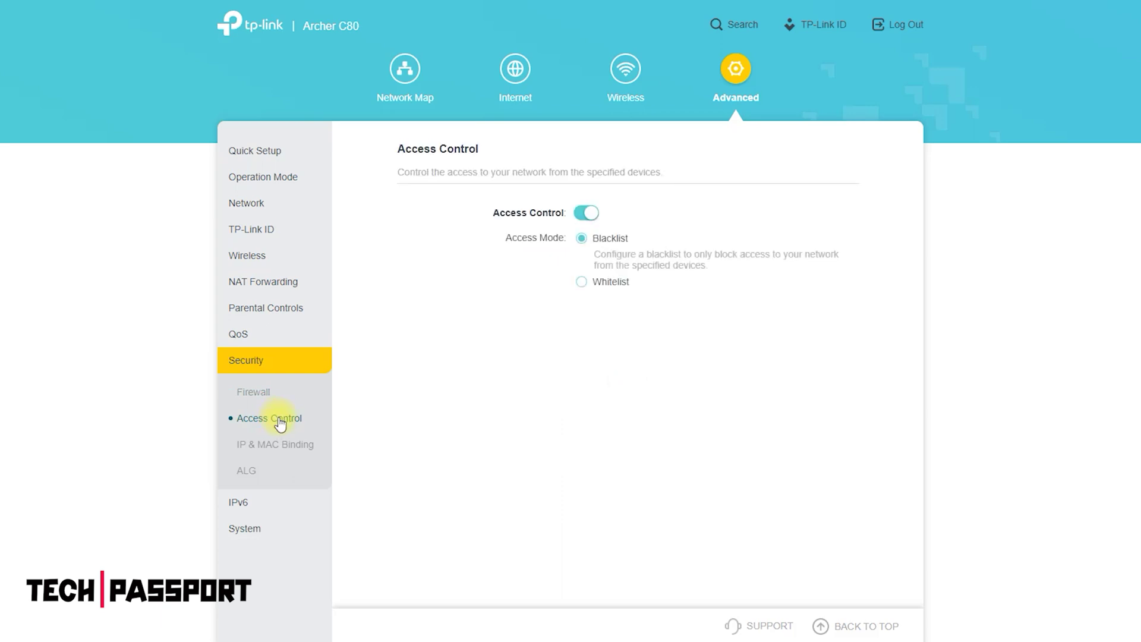
{"action": "left_click", "coordinate": [284, 452]}
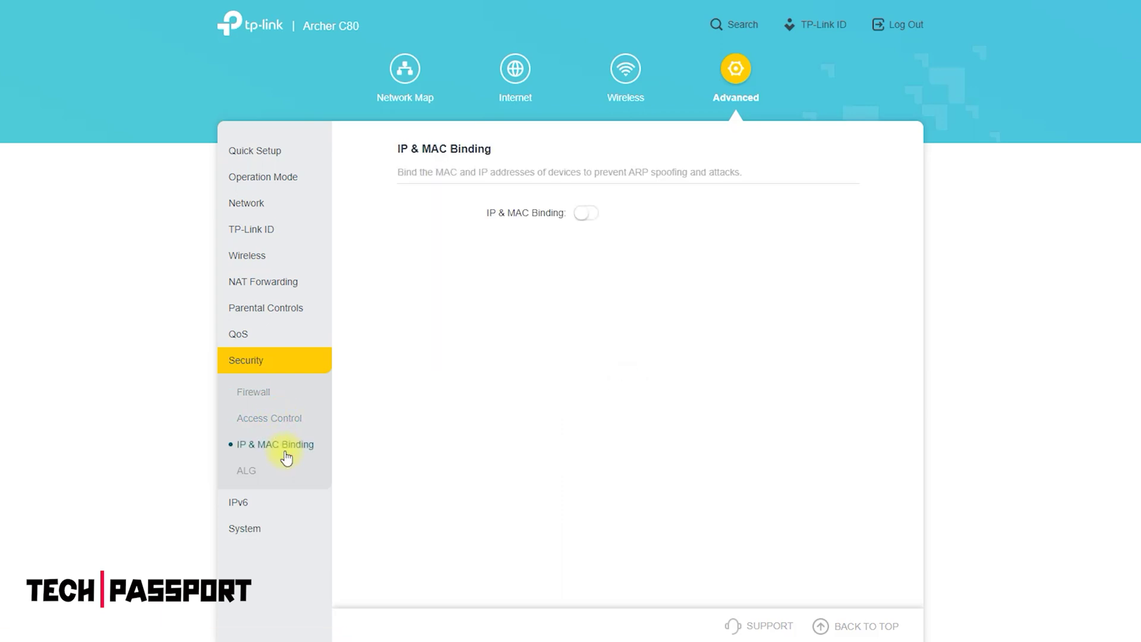
{"action": "scroll", "coordinate": [558, 434], "scroll_direction": "down", "scroll_amount": 1}
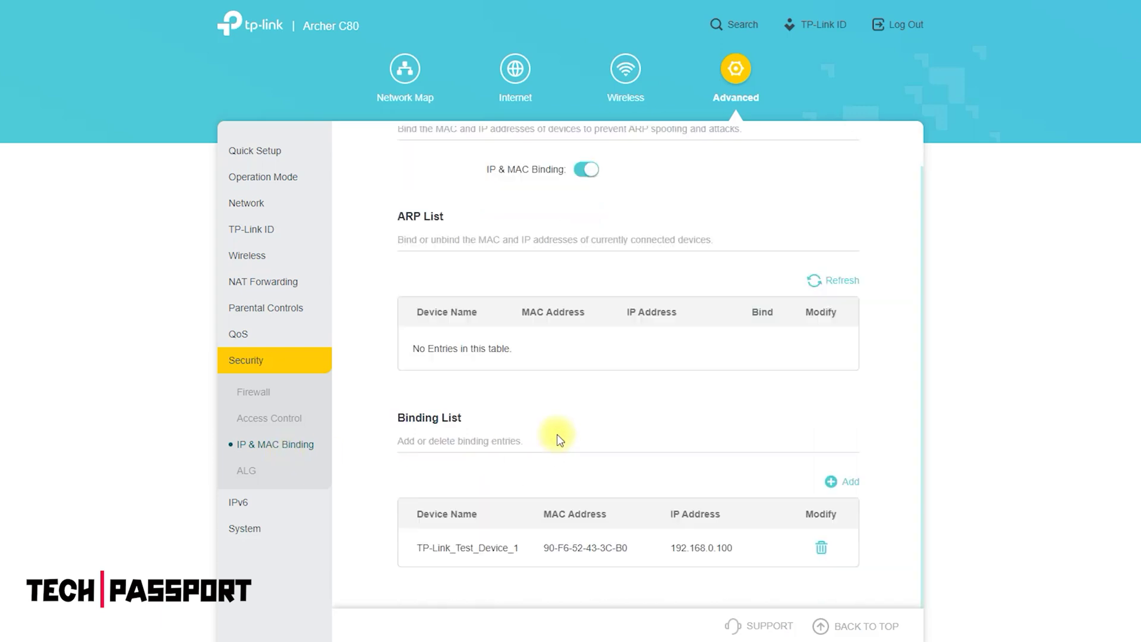
{"action": "left_click", "coordinate": [247, 469]}
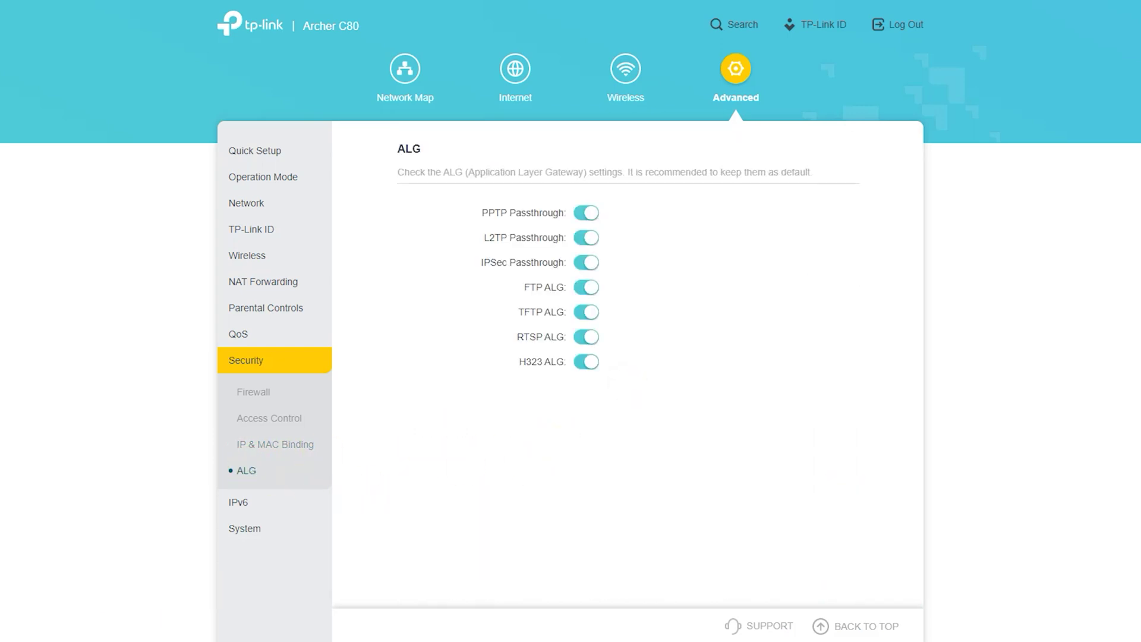
Check the IPv6 mode options and keep Router, highlighting the IPv6 heading, WAN heading and Username field.
{"action": "left_click", "coordinate": [240, 504]}
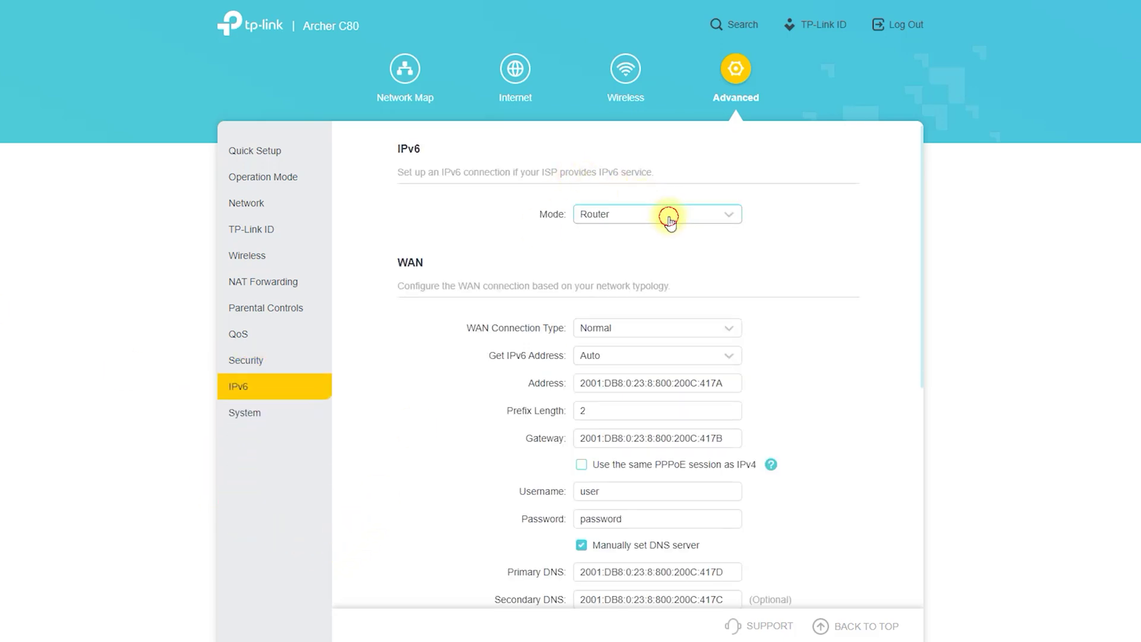
{"action": "left_click", "coordinate": [660, 211]}
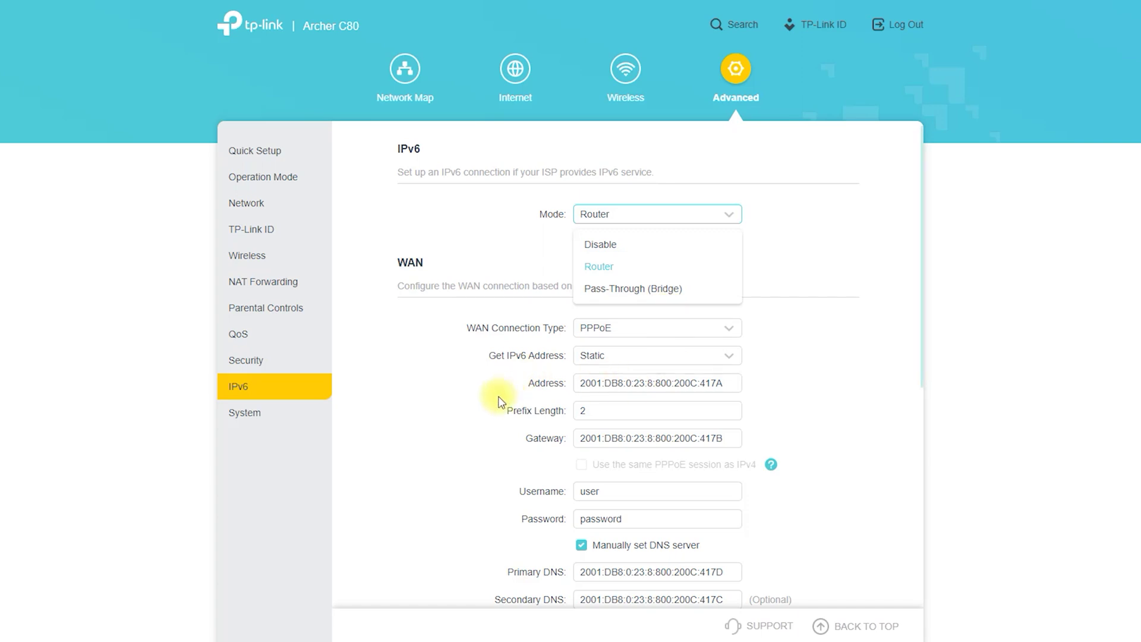
{"action": "left_click", "coordinate": [459, 397]}
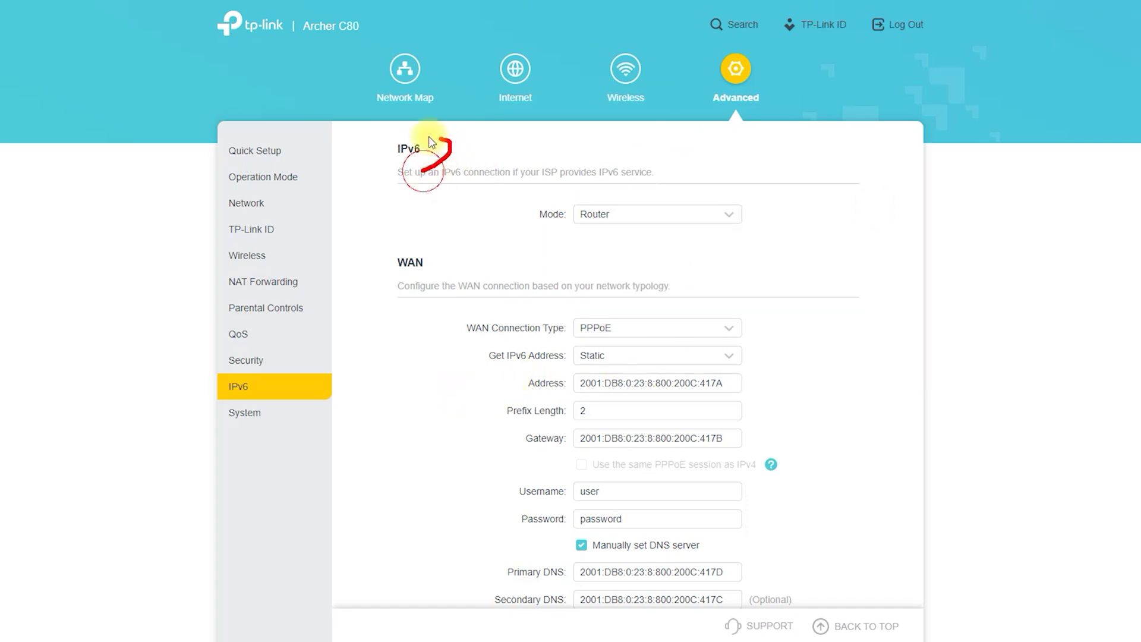
{"action": "left_click_drag", "start_coordinate": [432, 143], "coordinate": [443, 157]}
{"action": "mouse_move", "coordinate": [446, 276]}
{"action": "left_mouse_down"}
{"action": "mouse_move", "coordinate": [440, 268]}
{"action": "mouse_move", "coordinate": [387, 286]}
{"action": "mouse_move", "coordinate": [446, 276]}
{"action": "left_mouse_up"}
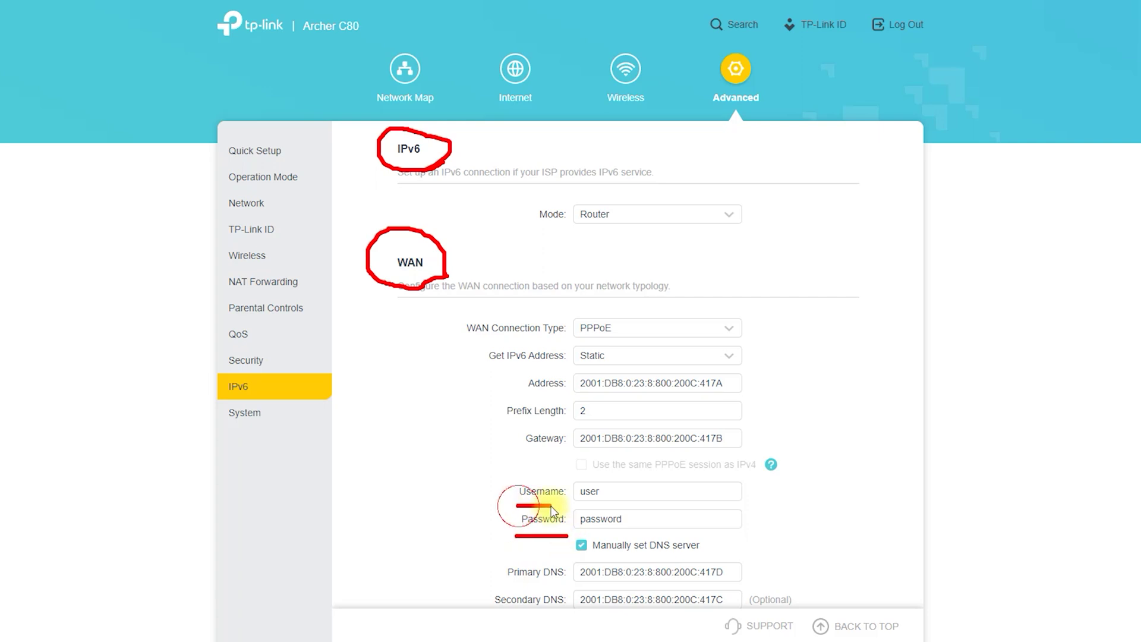
{"action": "left_click_drag", "start_coordinate": [551, 507], "coordinate": [555, 505]}
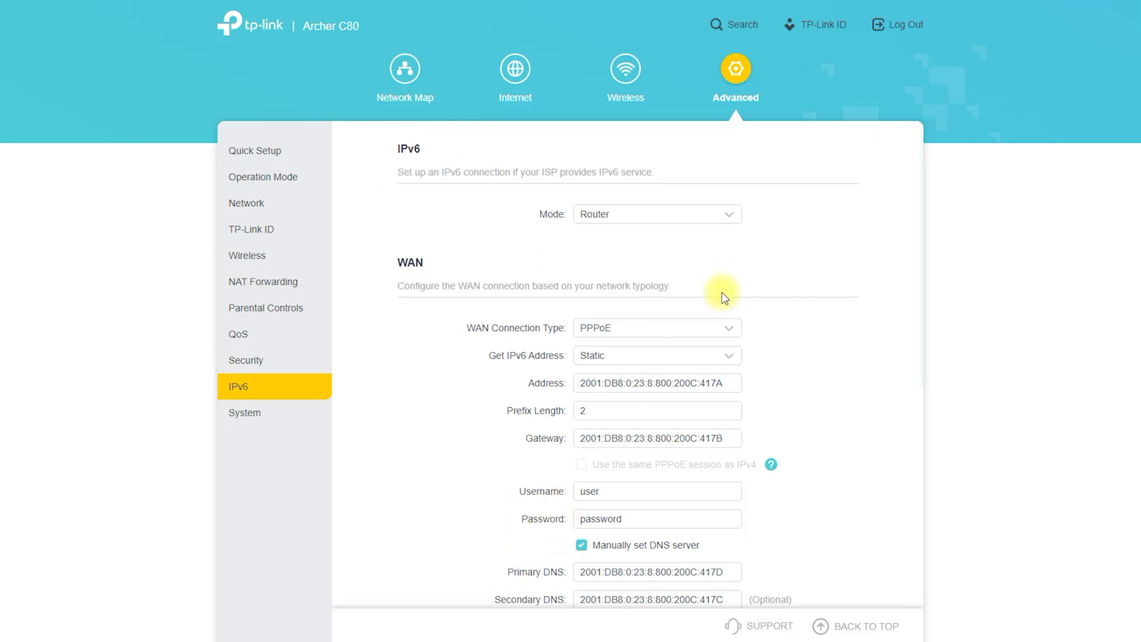
Switch the IPv6 WAN Connection Type to Normal, then to Tunnel 6to4.
{"action": "left_click", "coordinate": [707, 328]}
{"action": "left_click", "coordinate": [702, 358]}
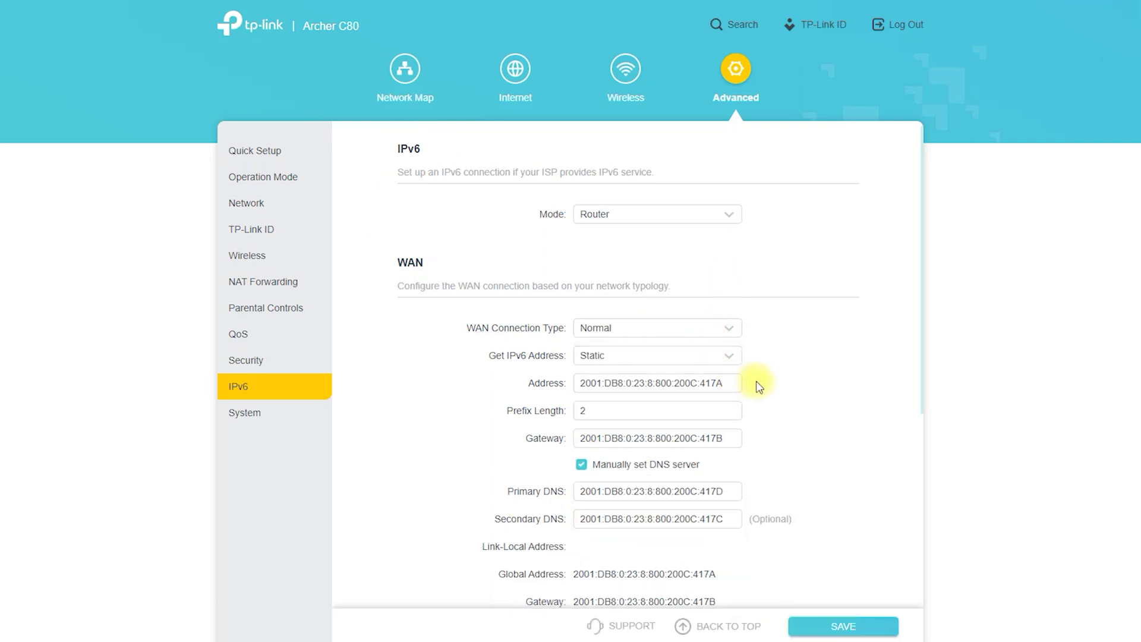
{"action": "left_click", "coordinate": [725, 335]}
{"action": "left_click", "coordinate": [708, 400]}
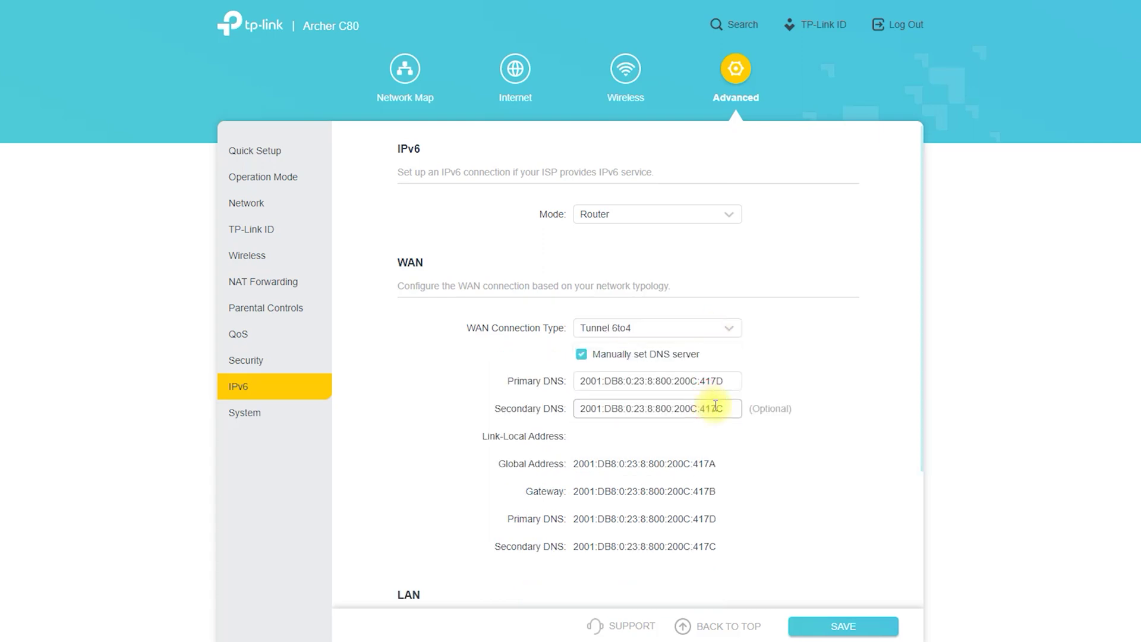
{"action": "left_click", "coordinate": [267, 432]}
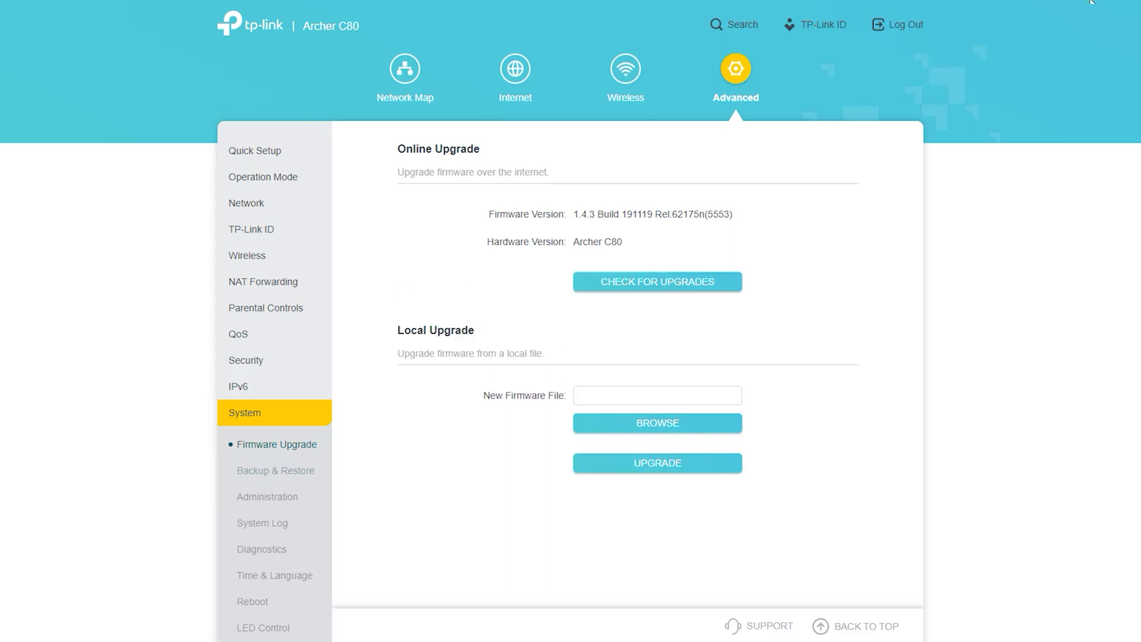
Highlight the Online Upgrade and Local Upgrade sections on Firmware Upgrade, then clear the annotations.
{"action": "mouse_move", "coordinate": [528, 149]}
{"action": "left_mouse_down"}
{"action": "mouse_move", "coordinate": [458, 127]}
{"action": "mouse_move", "coordinate": [517, 185]}
{"action": "left_mouse_up"}
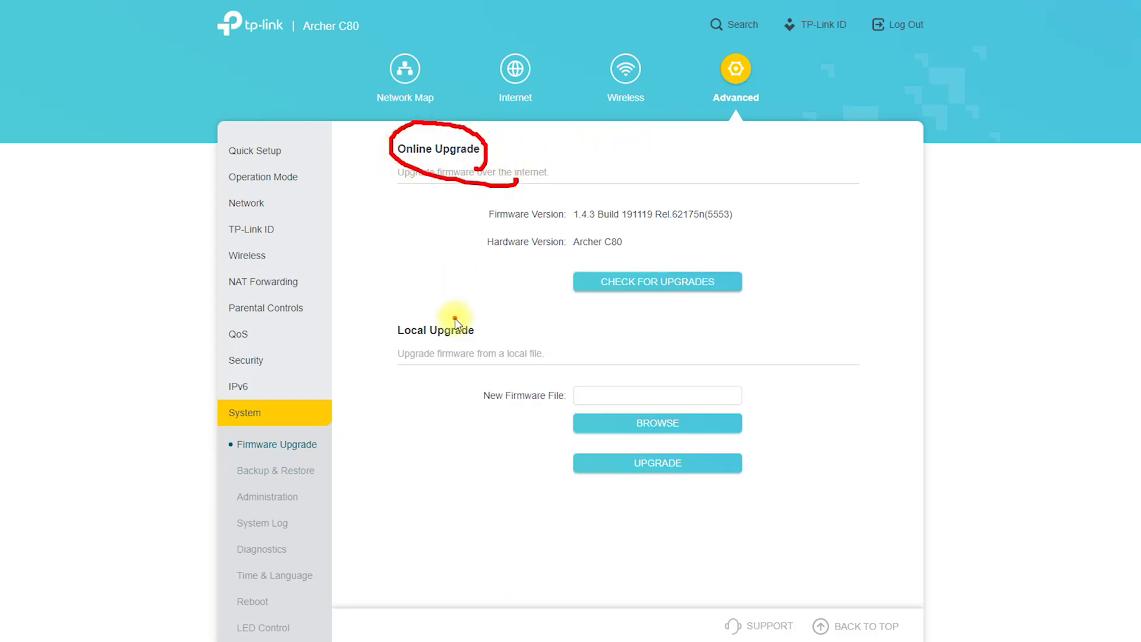
{"action": "left_click_drag", "start_coordinate": [446, 304], "coordinate": [469, 359]}
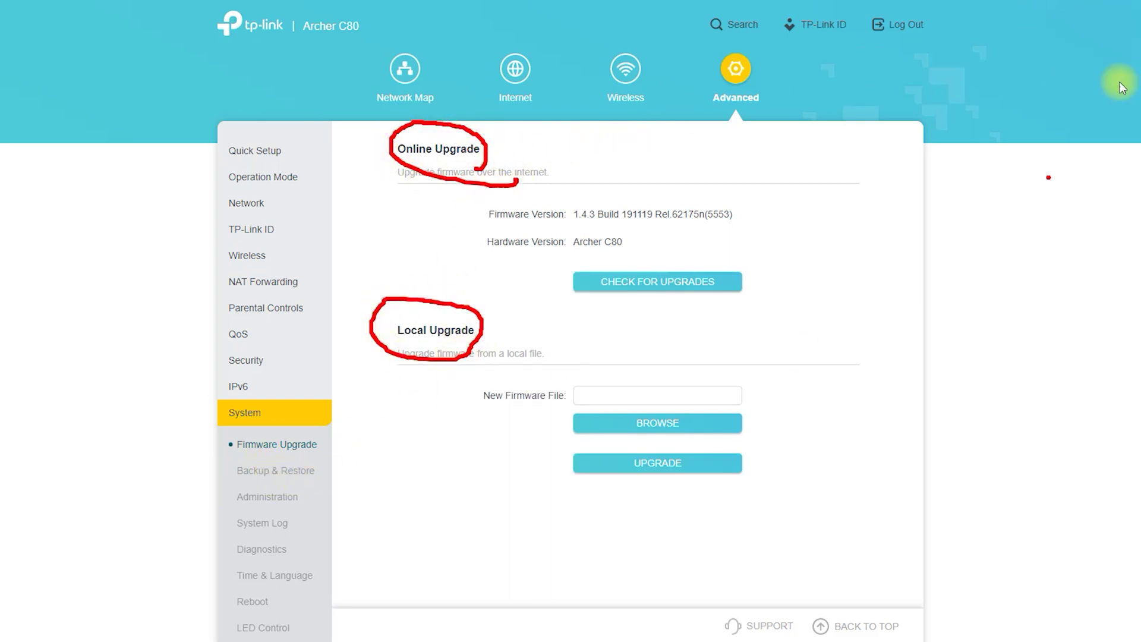
{"action": "key", "text": "Escape"}
Browse Backup & Restore, Administration, System Log, Diagnostics, Time & Language, Reboot and LED Control, then cancel logout.
{"action": "left_click", "coordinate": [286, 473]}
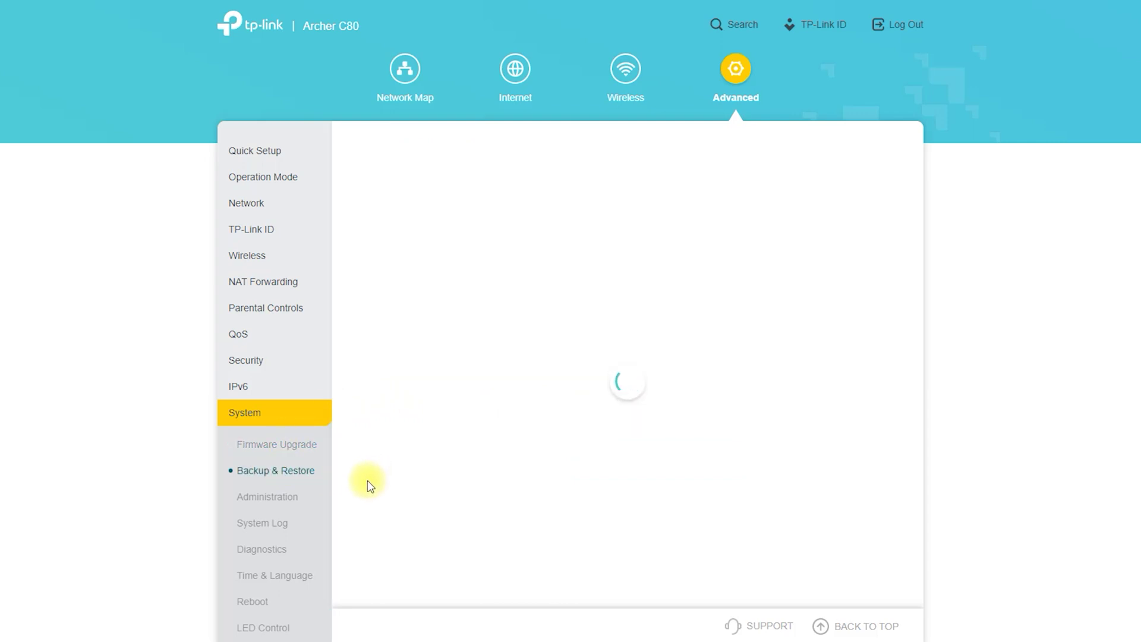
{"action": "left_click", "coordinate": [272, 473]}
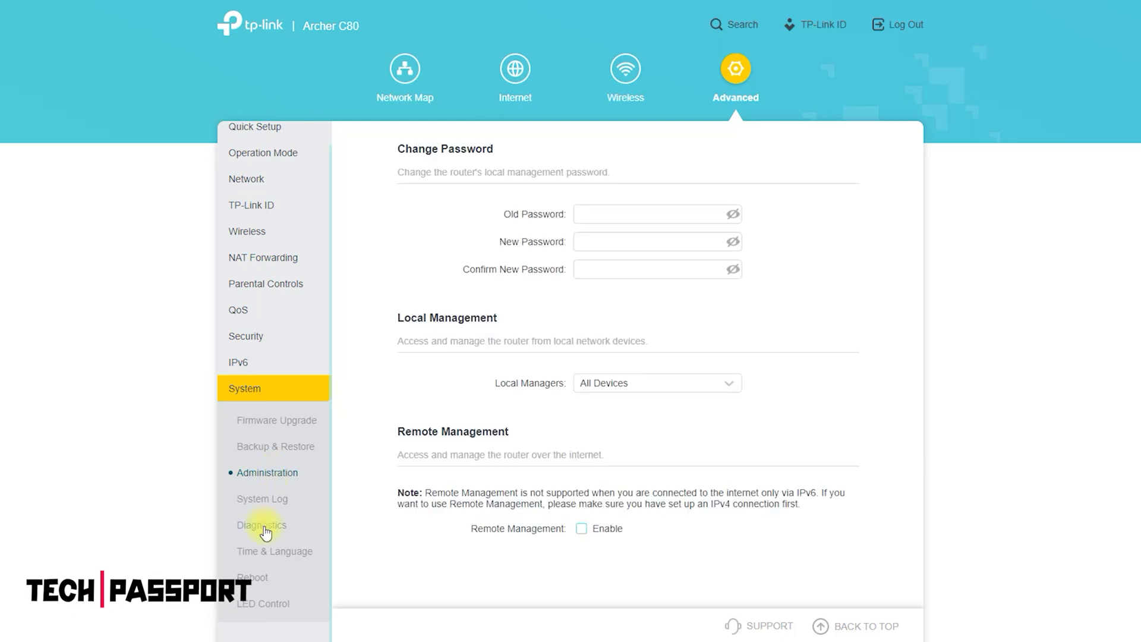
{"action": "left_click", "coordinate": [263, 504]}
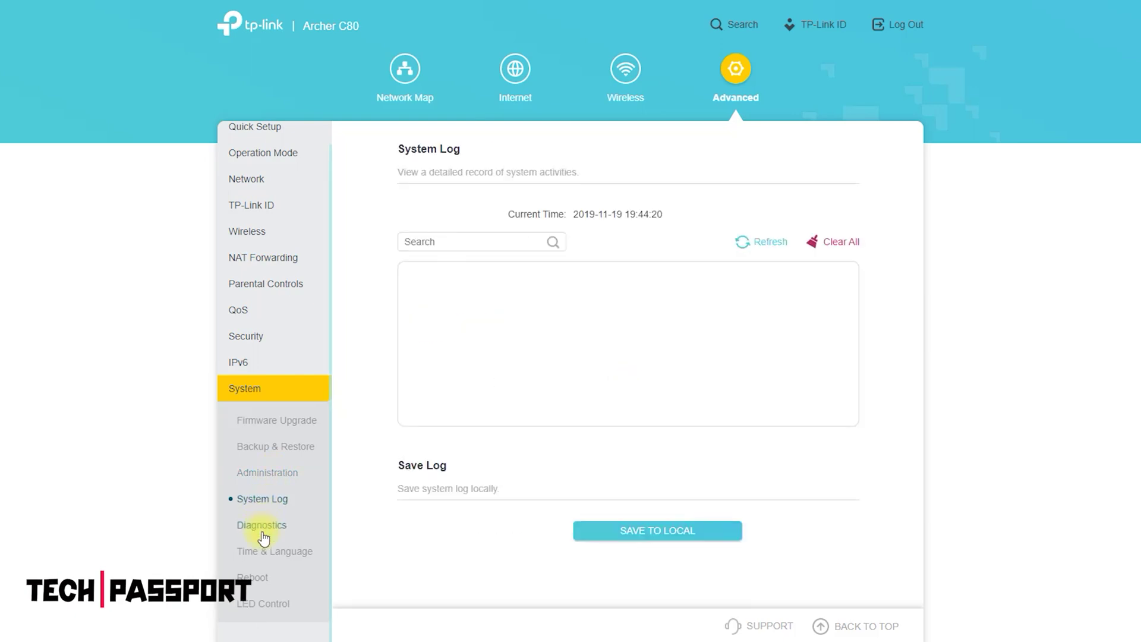
{"action": "left_click", "coordinate": [263, 528]}
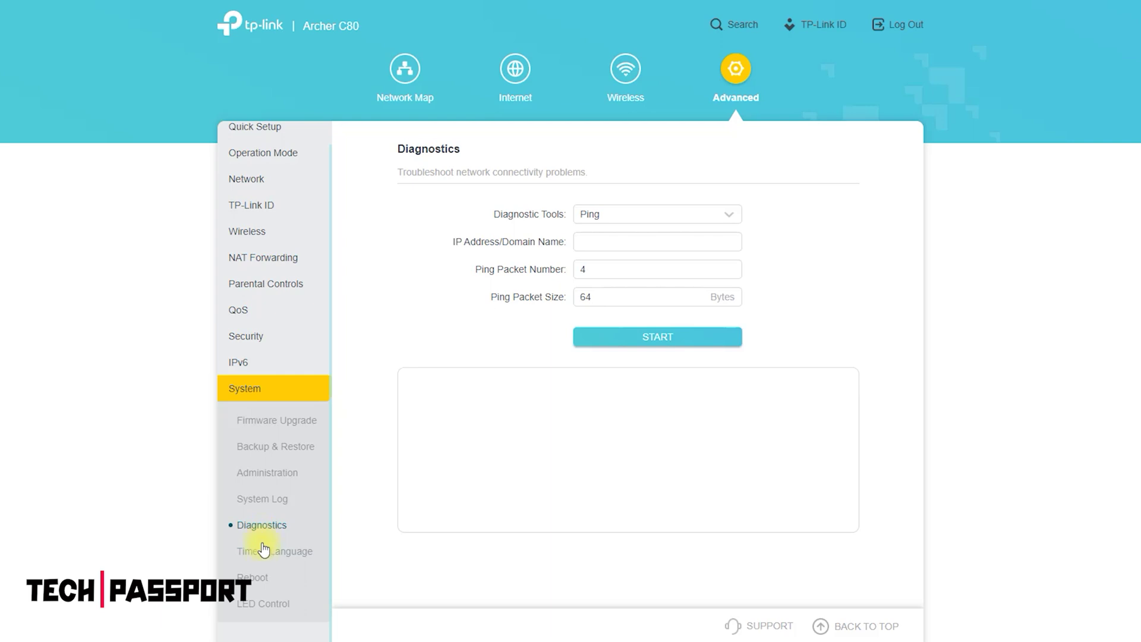
{"action": "left_click", "coordinate": [264, 558]}
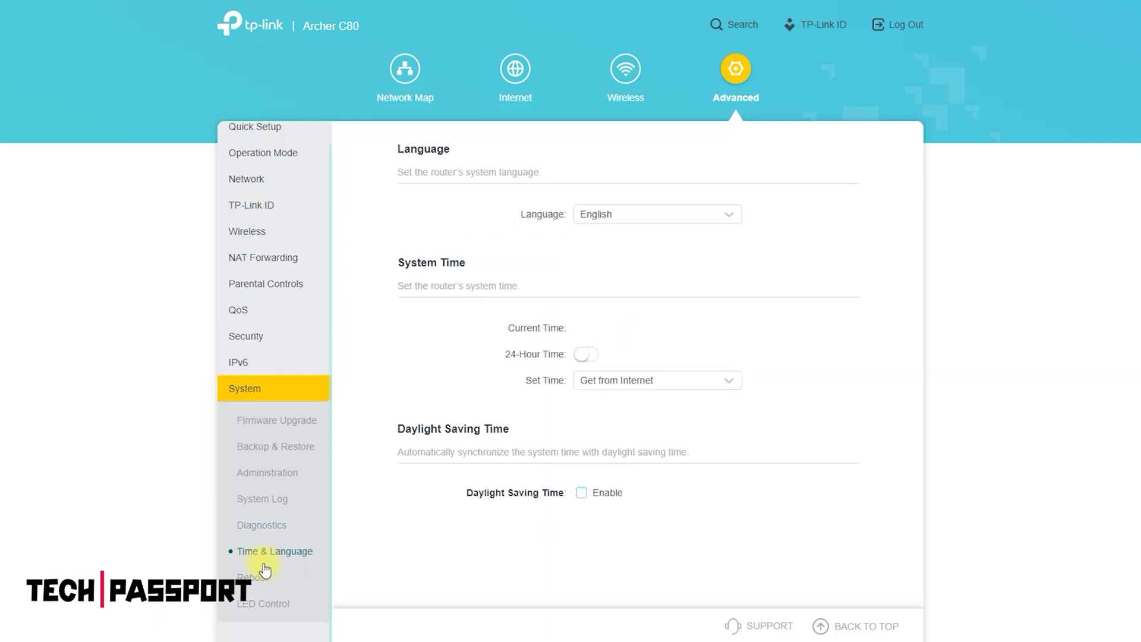
{"action": "left_click", "coordinate": [256, 579]}
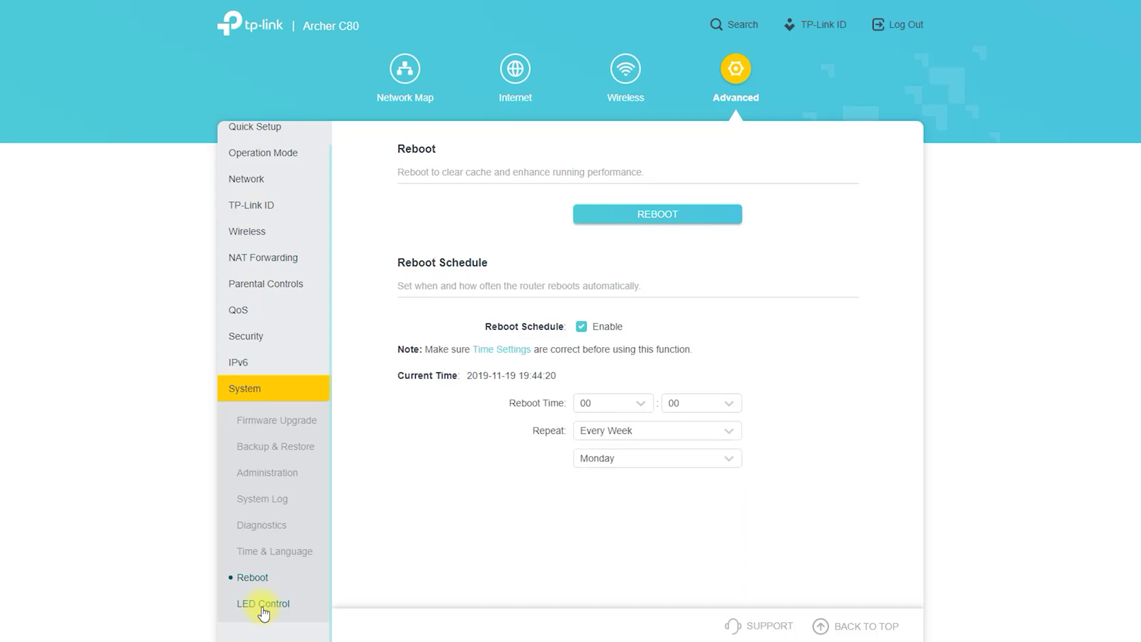
{"action": "left_click", "coordinate": [263, 604]}
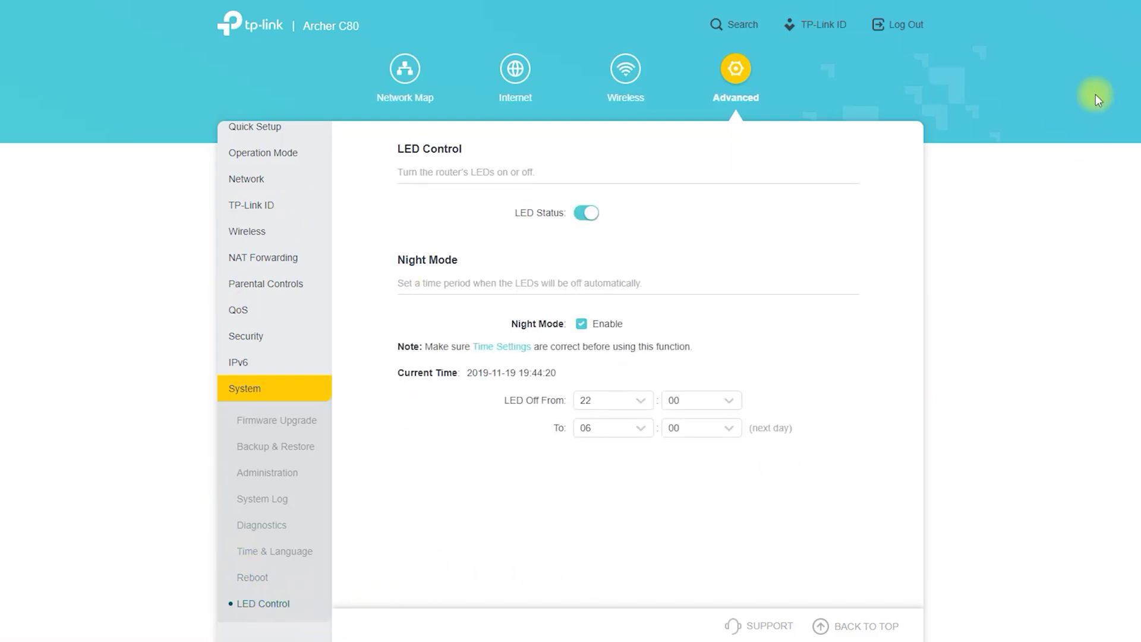
{"action": "left_click", "coordinate": [897, 24]}
{"action": "left_click", "coordinate": [731, 346]}
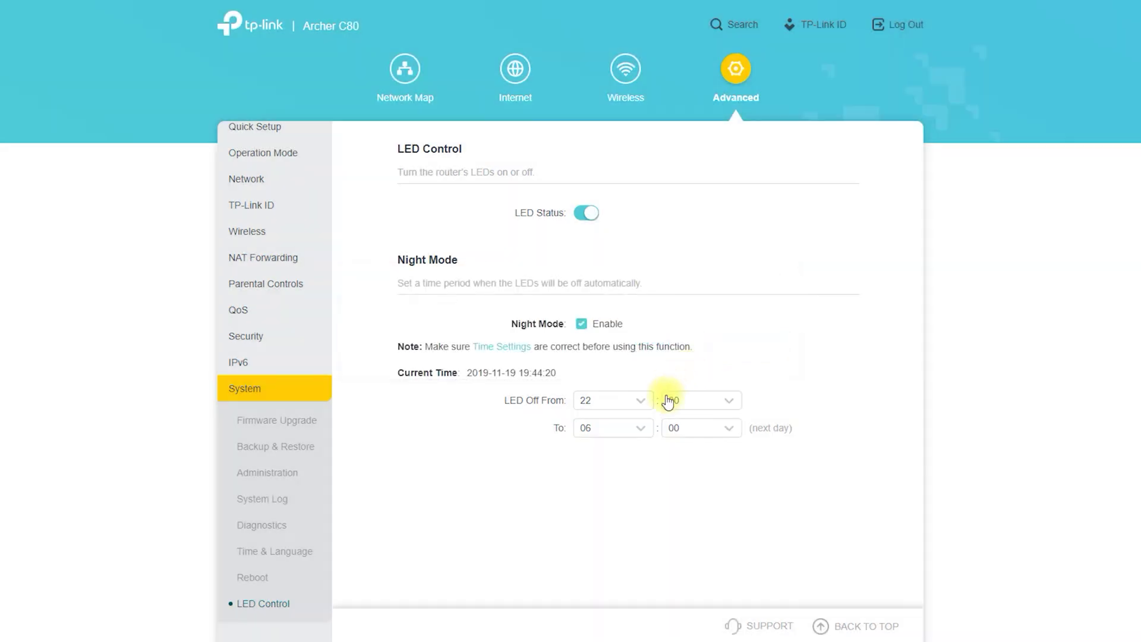